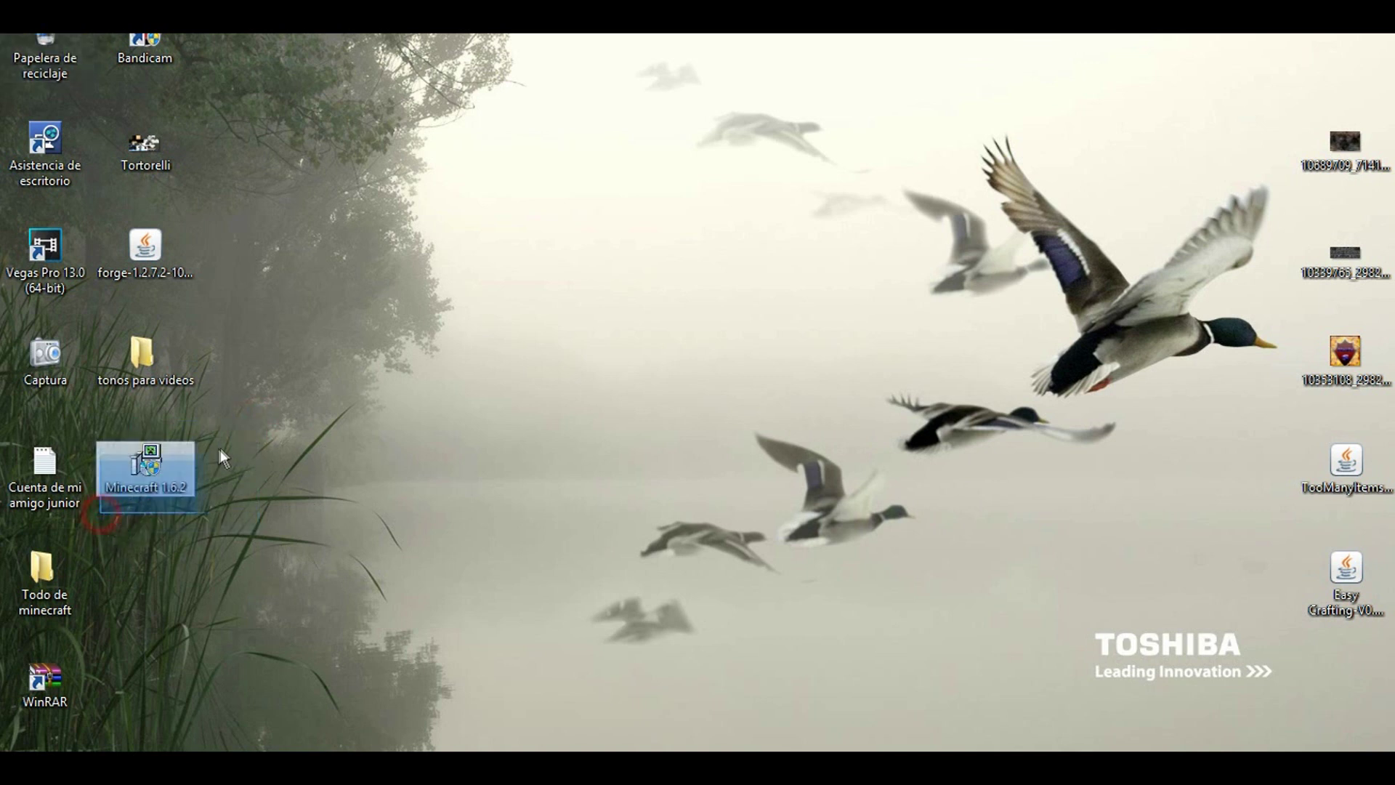
# Run the Minecraft 1.6.2 installer from the desktop as administrator
pyautogui.moveTo(240, 439); pyautogui.dragTo(93, 500)
pyautogui.moveTo(191, 465); pyautogui.dragTo(201, 446)
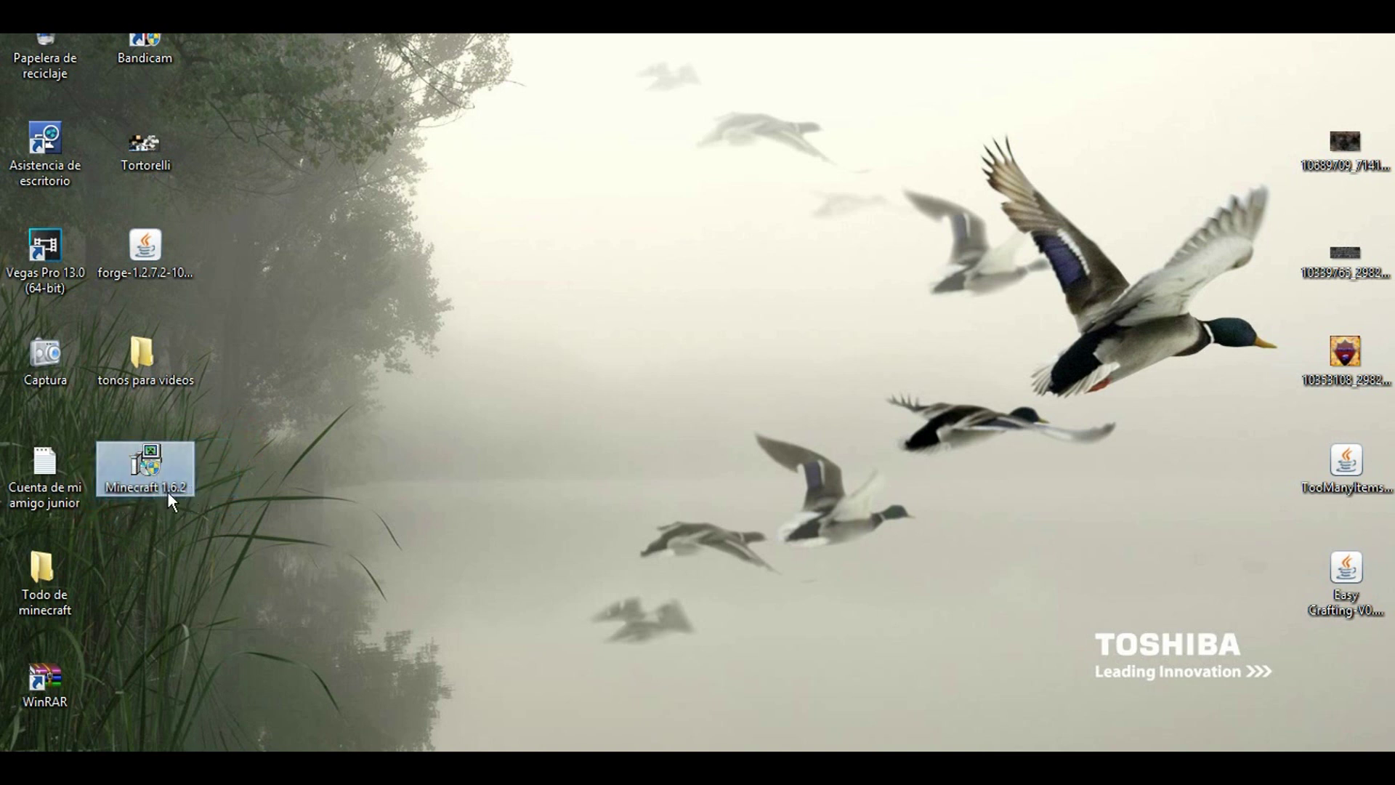
pyautogui.rightClick(137, 477)
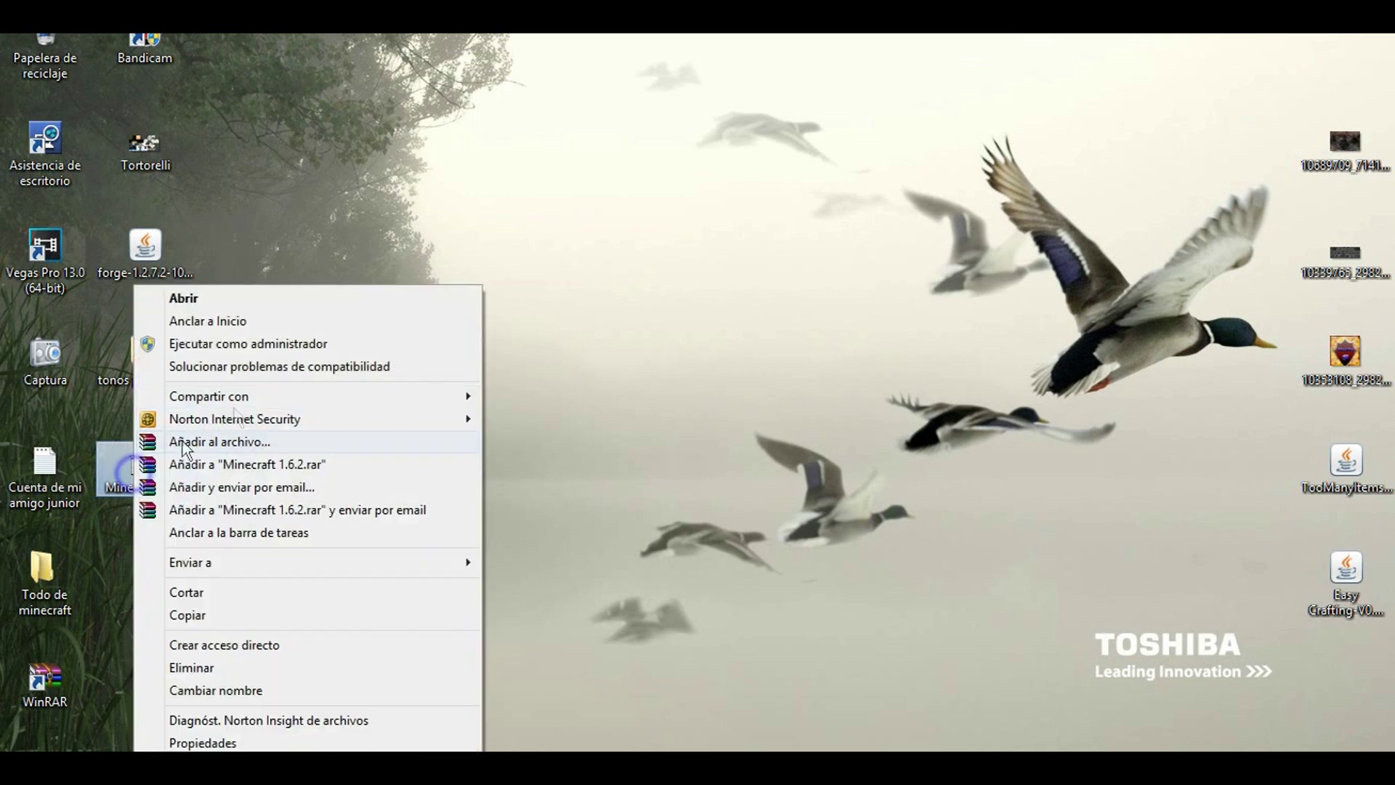
pyautogui.click(283, 344)
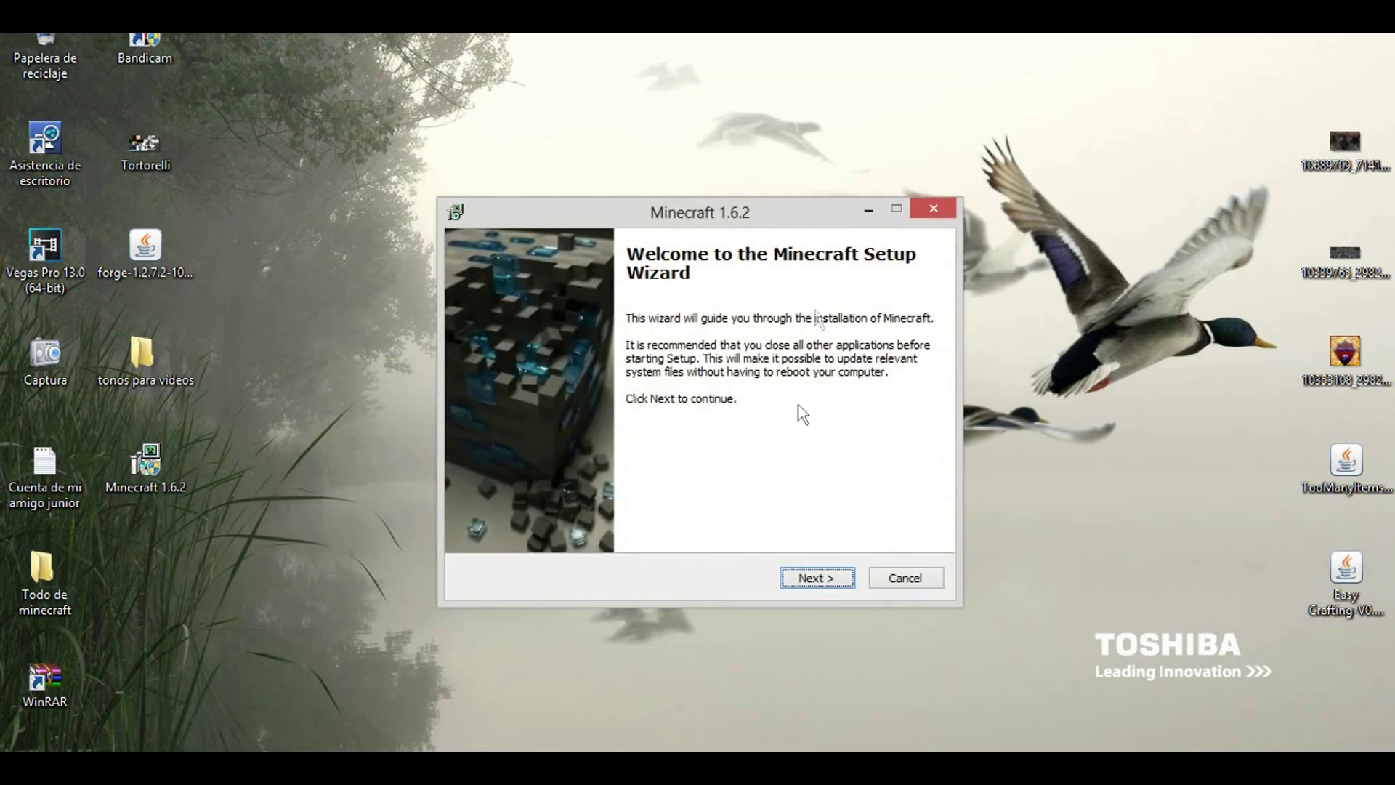
pyautogui.moveTo(800, 207); pyautogui.dragTo(755, 122)
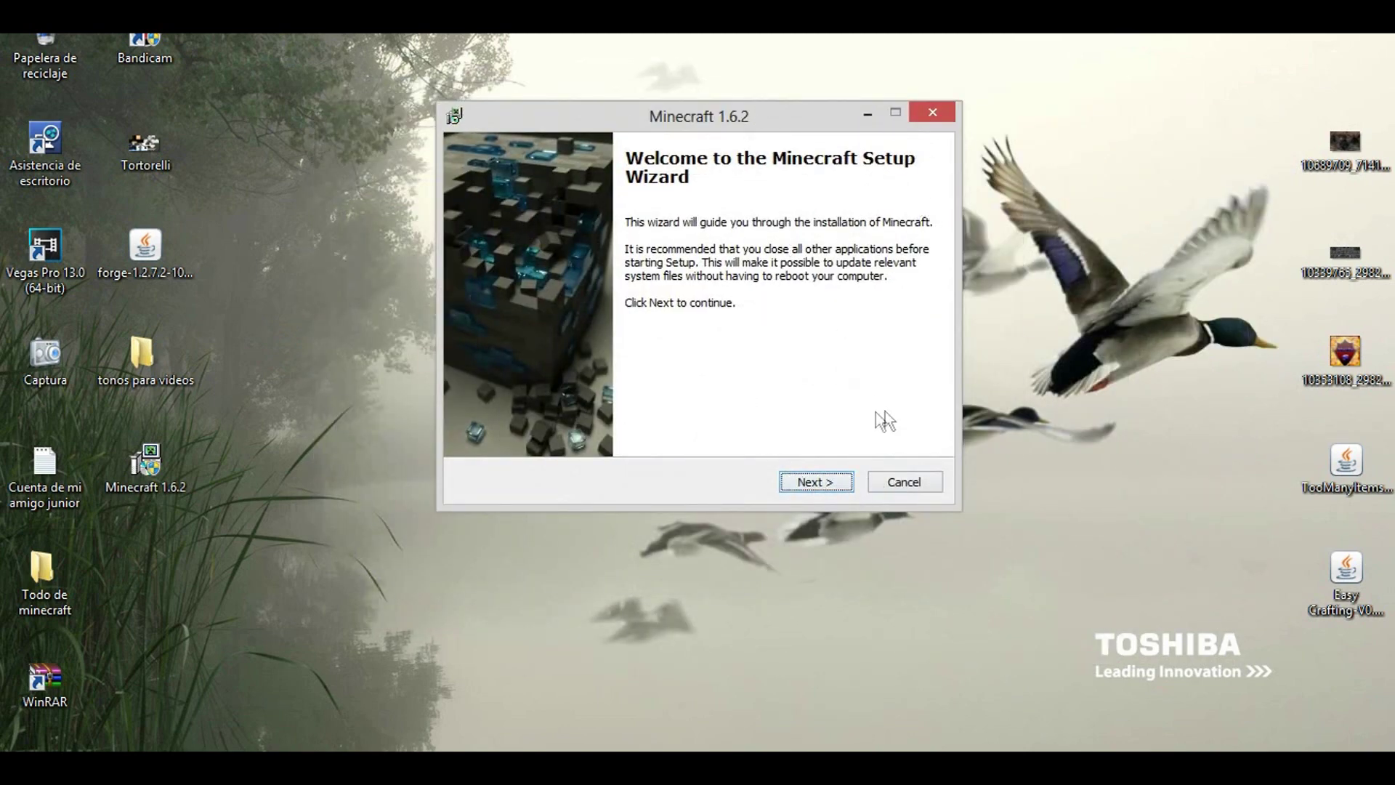
# Install Minecraft in the default .minecraft folder with a desktop icon, and finish setup with Launch Minecraft enabled
pyautogui.click(829, 484)
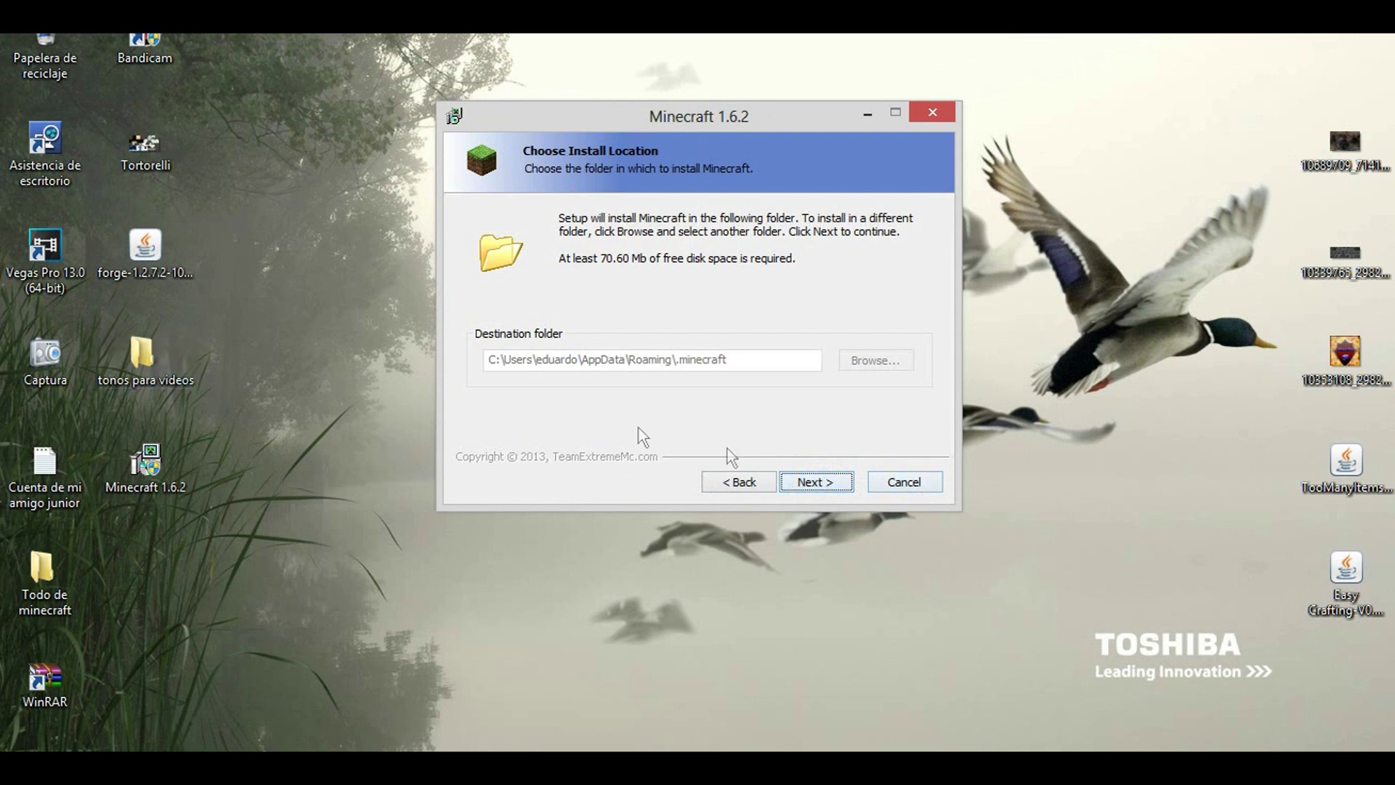
pyautogui.click(806, 483)
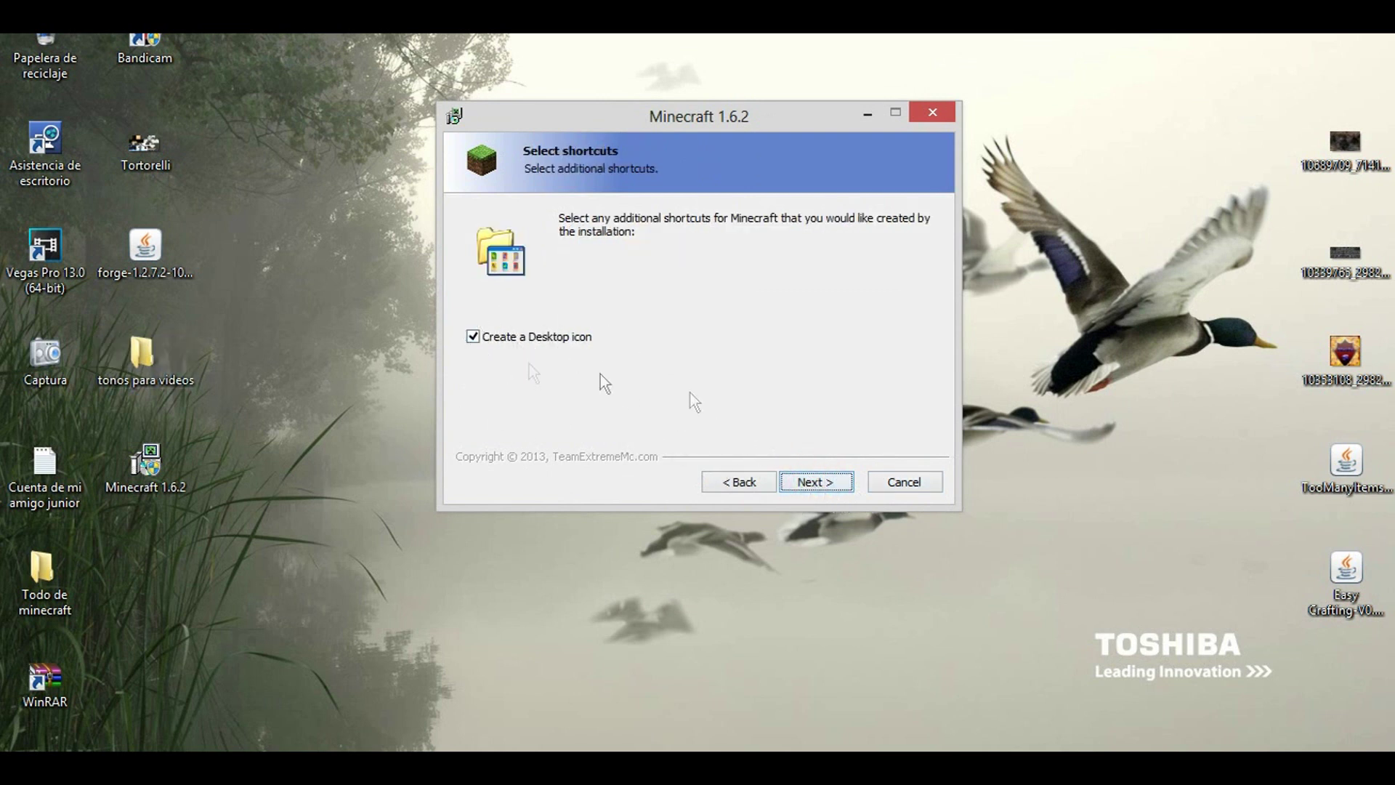
pyautogui.click(808, 480)
pyautogui.click(823, 482)
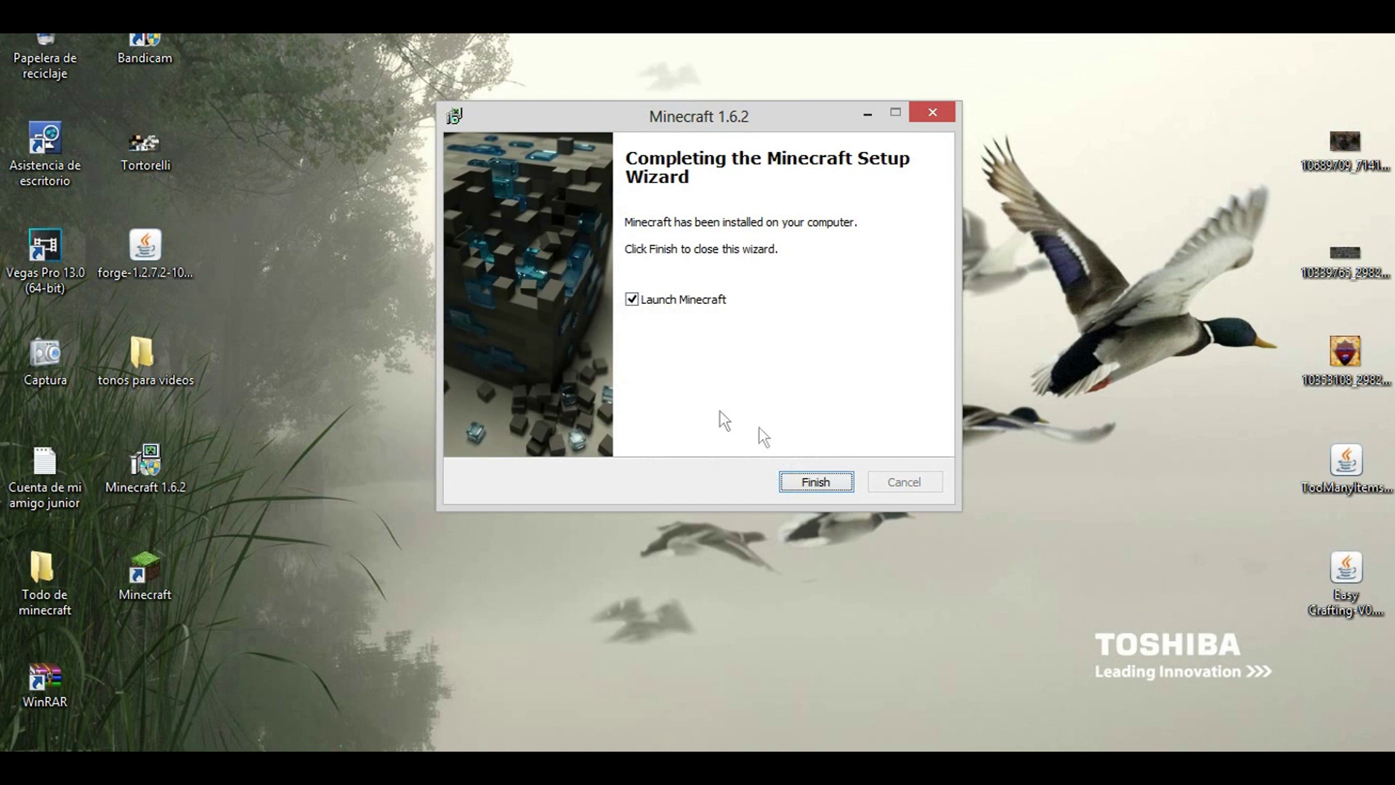
pyautogui.click(814, 482)
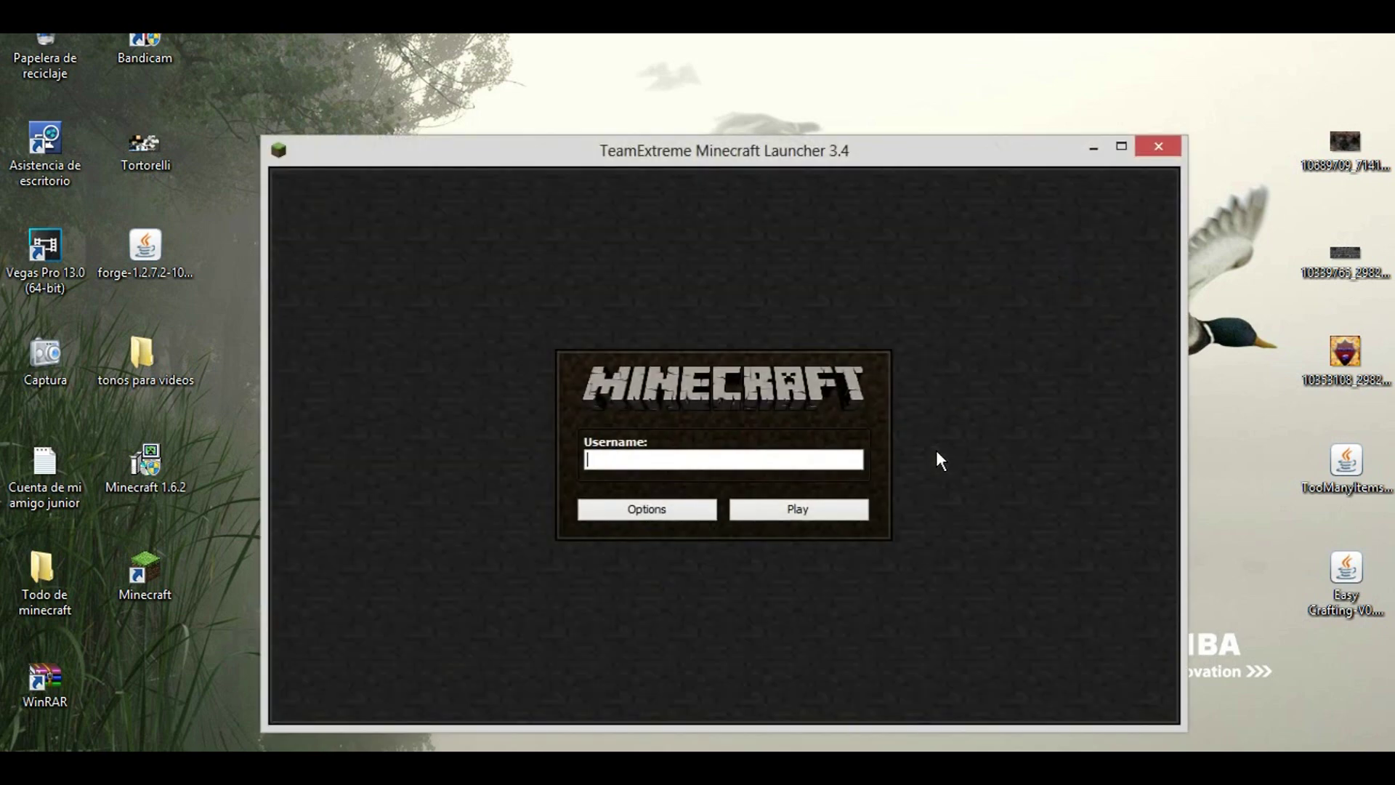
# Enter the player's username in the launcher and log in
pyautogui.click(778, 460)
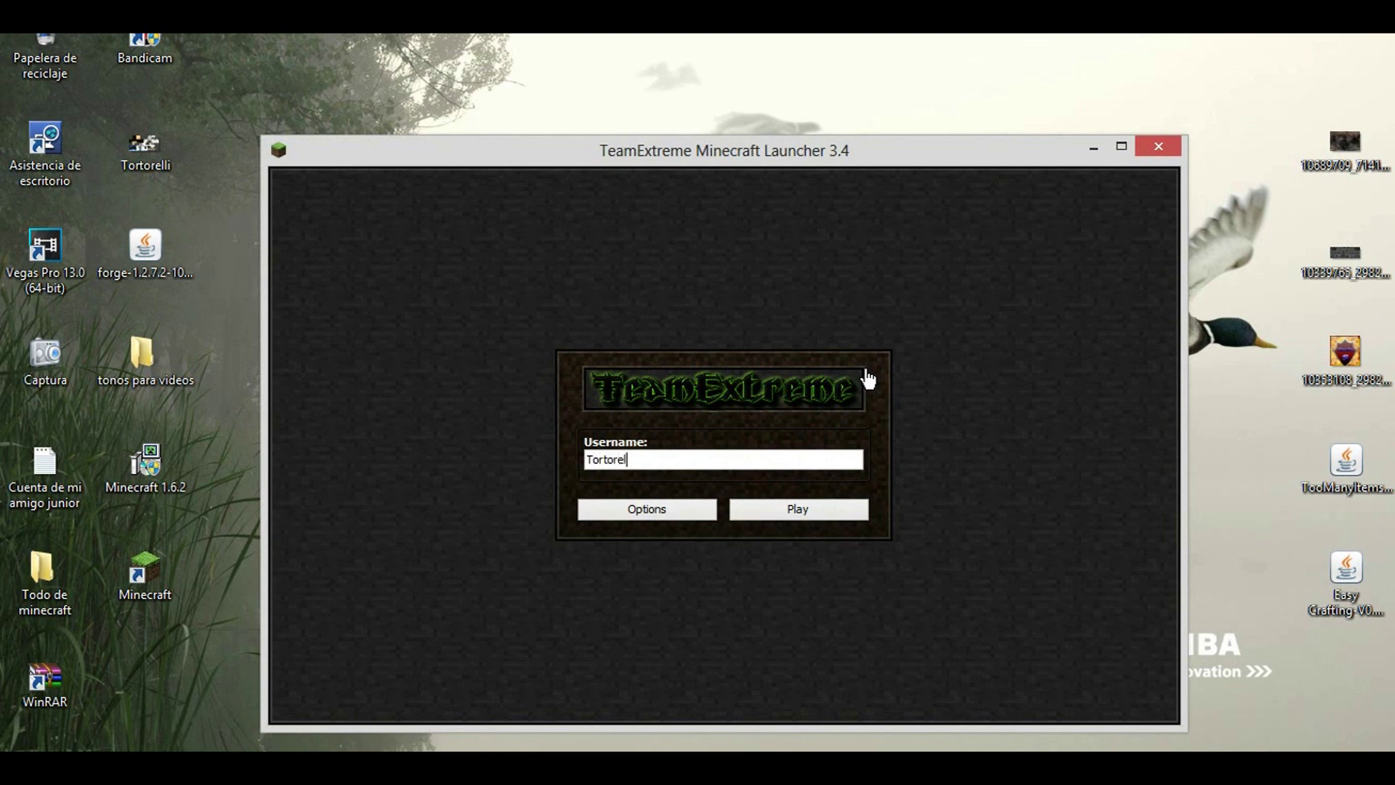
pyautogui.write('li')
pyautogui.press('Return')
# Choose release 1.7.2 as the game version and launch it
pyautogui.click(414, 709)
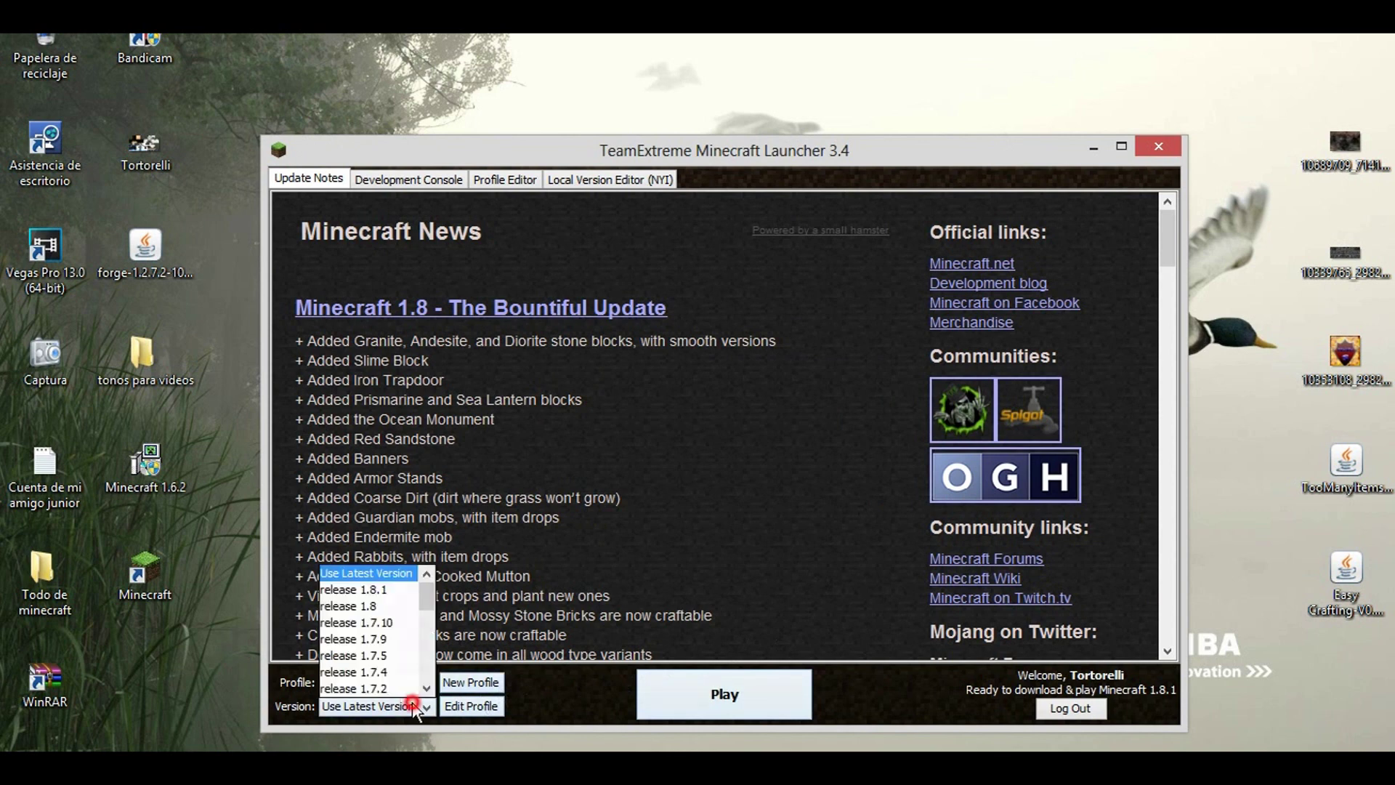
pyautogui.scroll(-5, 425, 625)
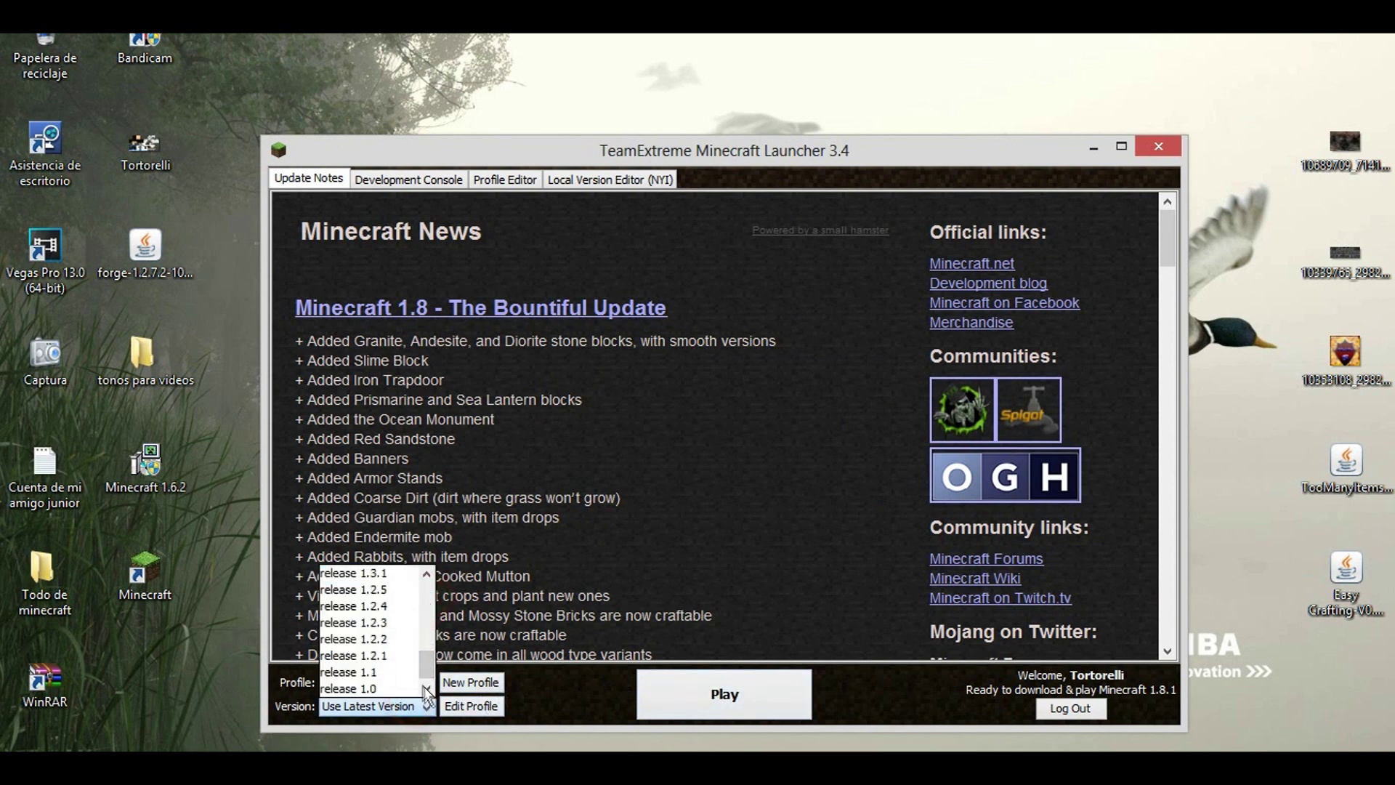
pyautogui.moveTo(428, 665); pyautogui.dragTo(424, 598)
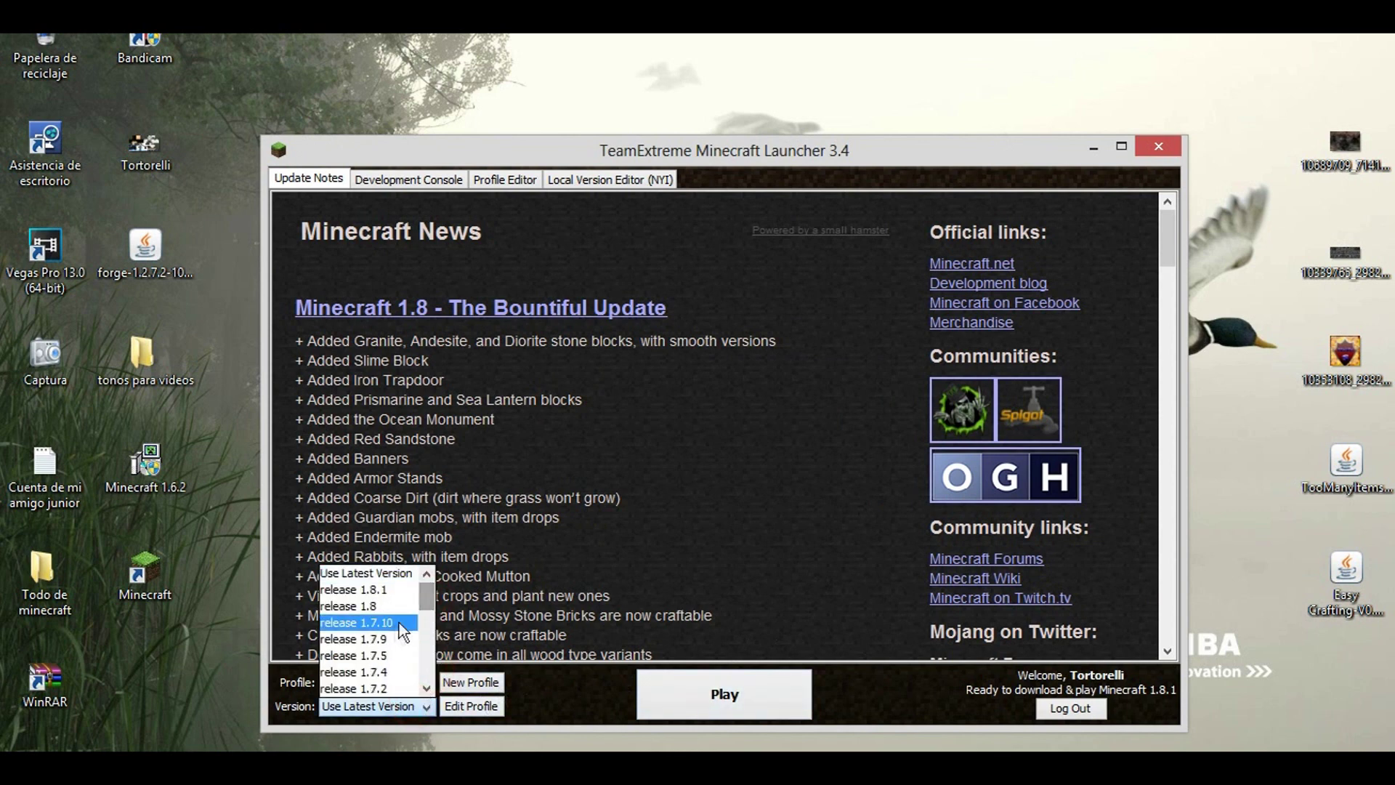
pyautogui.scroll(-2, 405, 629)
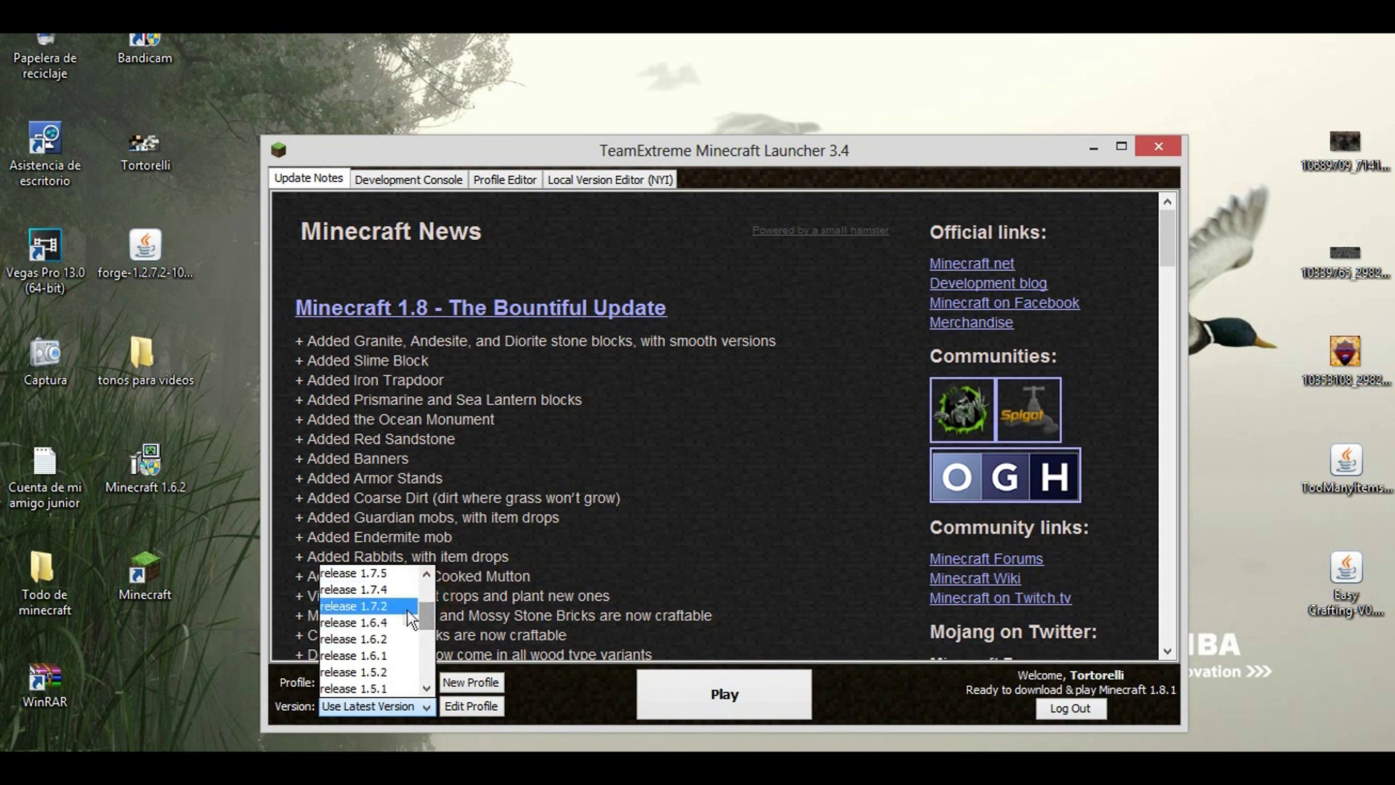
pyautogui.click(408, 609)
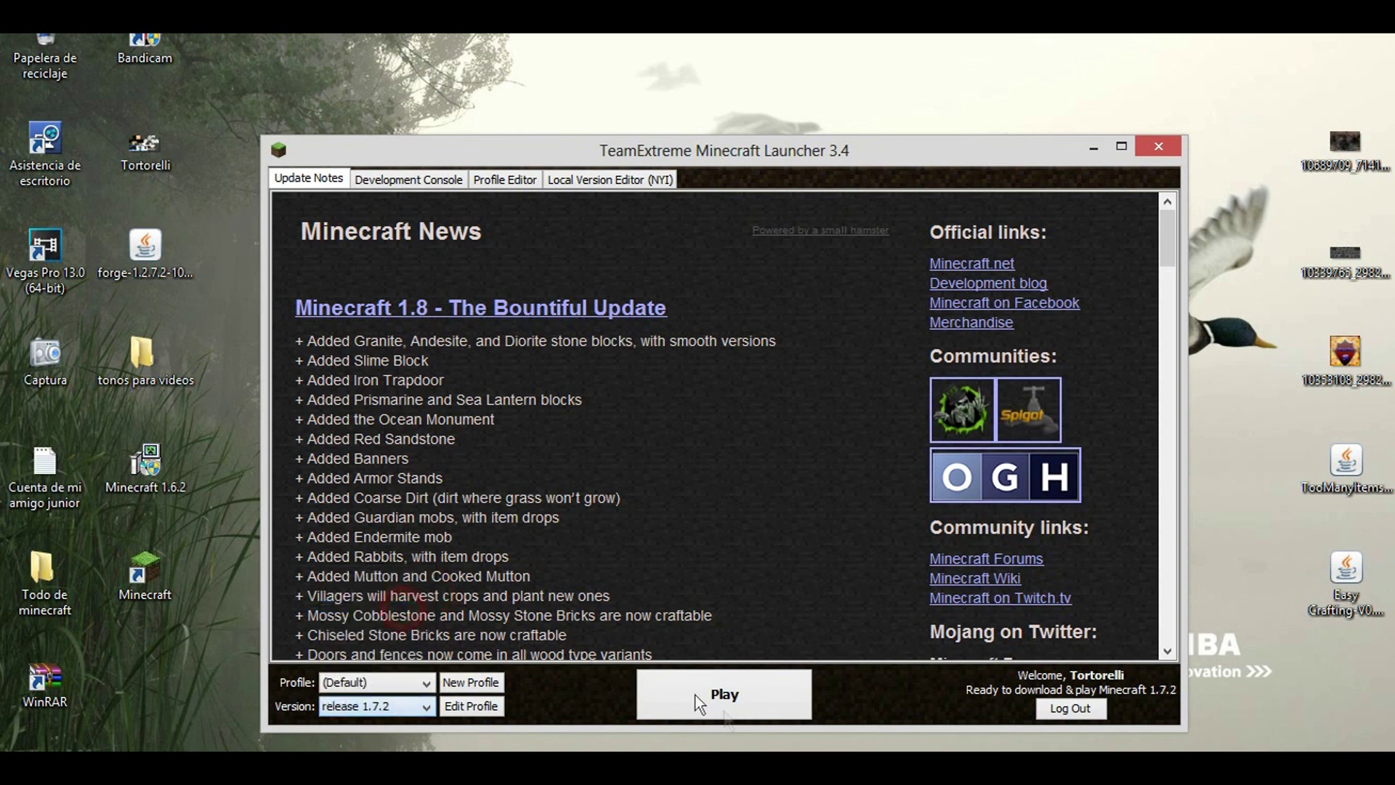
pyautogui.click(744, 706)
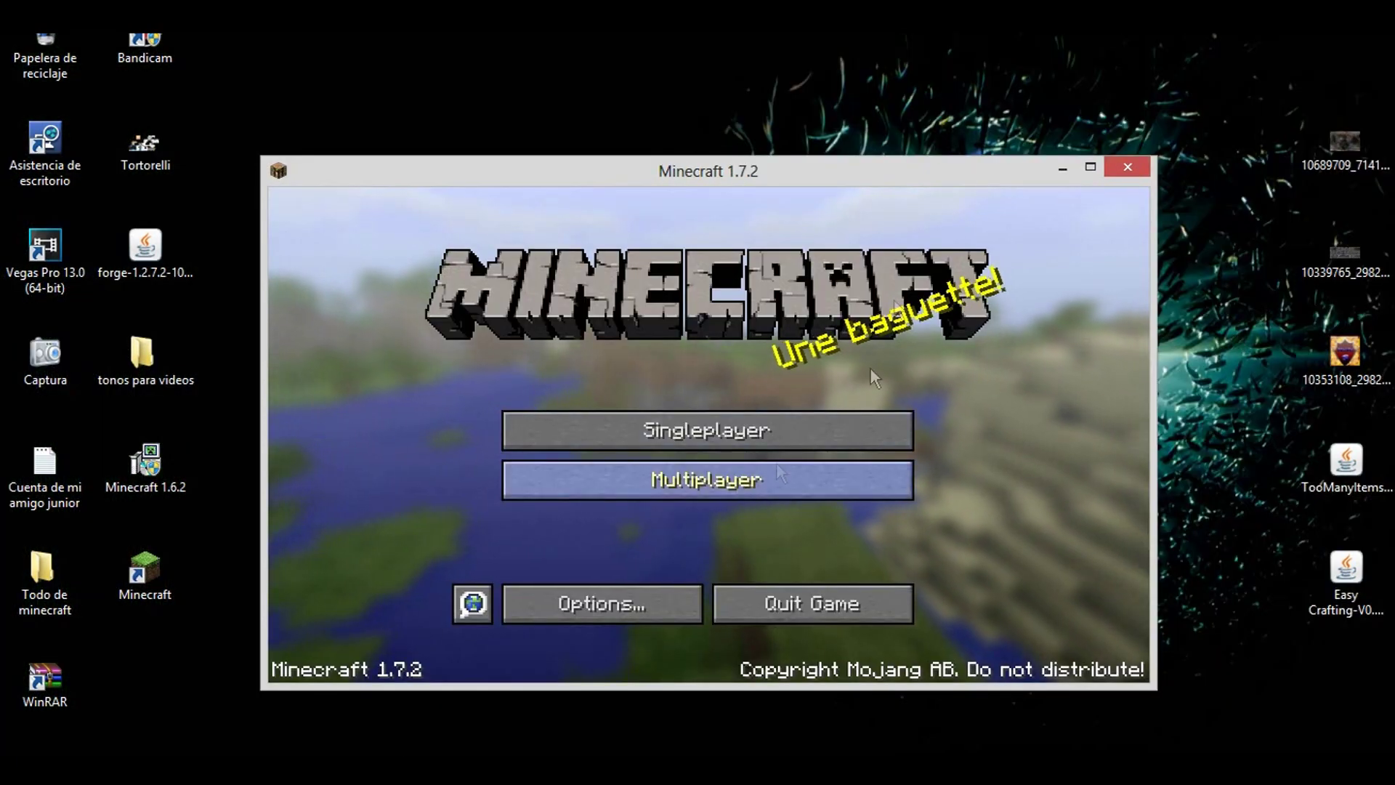
# Close the Minecraft 1.7.2 game from its main menu screen
pyautogui.moveTo(743, 173); pyautogui.dragTo(703, 92)
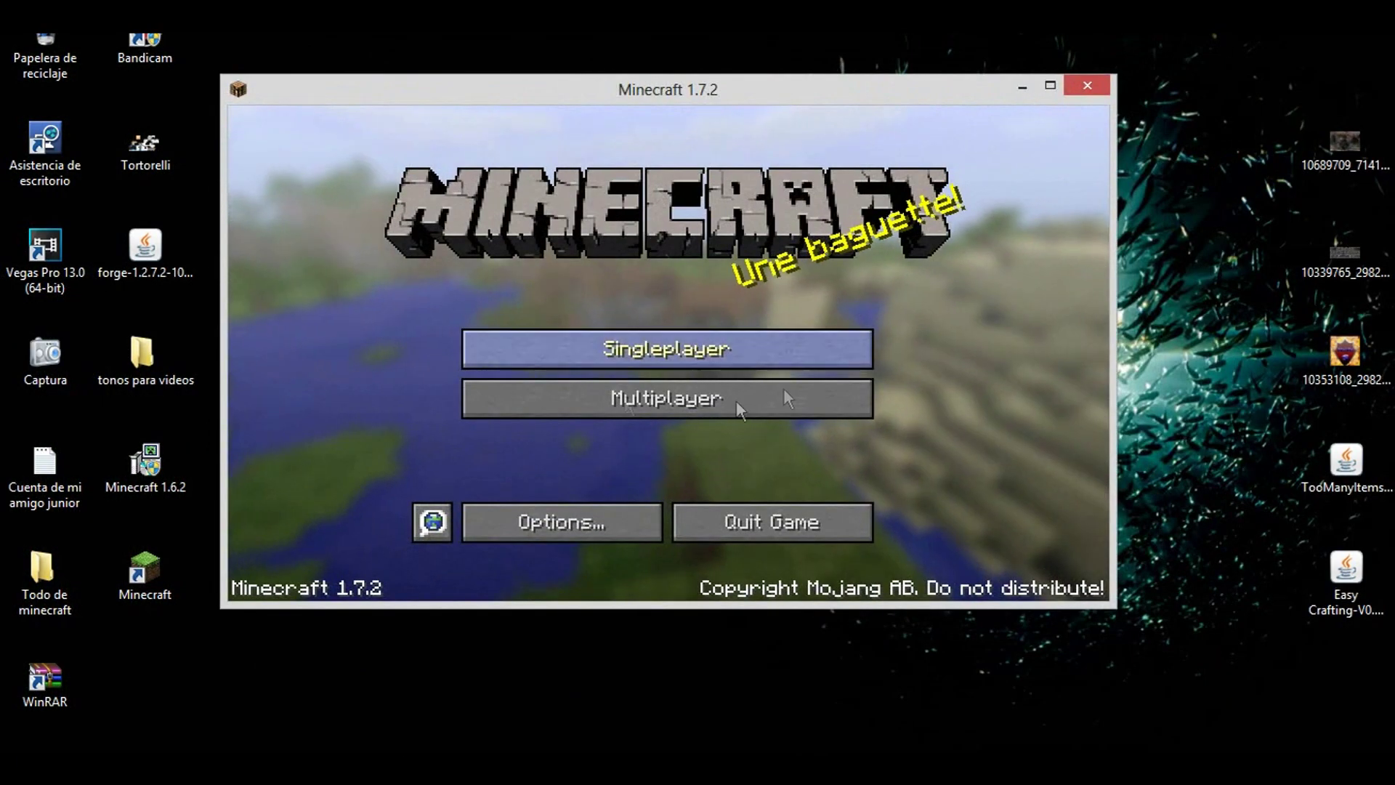
pyautogui.moveTo(718, 83); pyautogui.dragTo(776, 117)
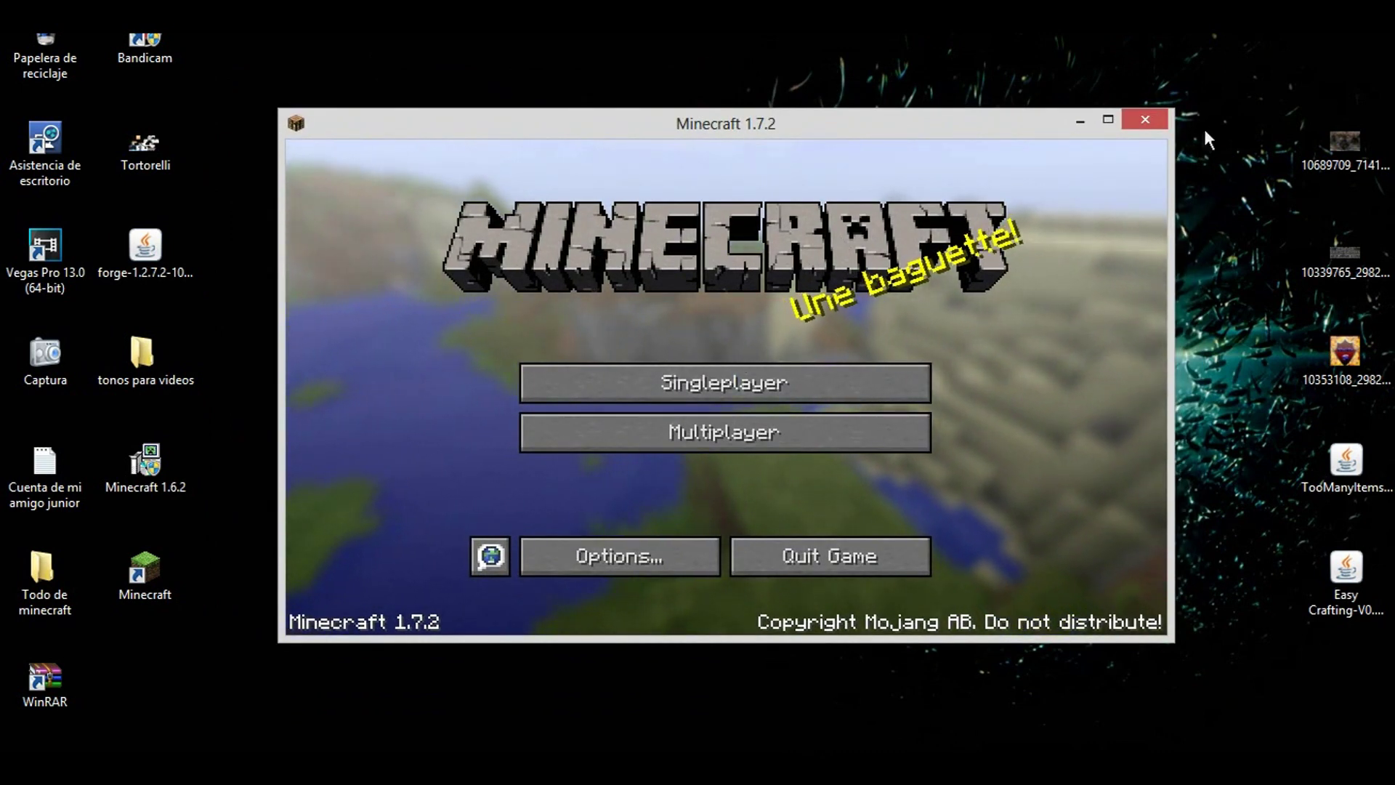
pyautogui.click(1149, 120)
# Open the Forge installer file from the desktop
pyautogui.moveTo(259, 221); pyautogui.dragTo(103, 295)
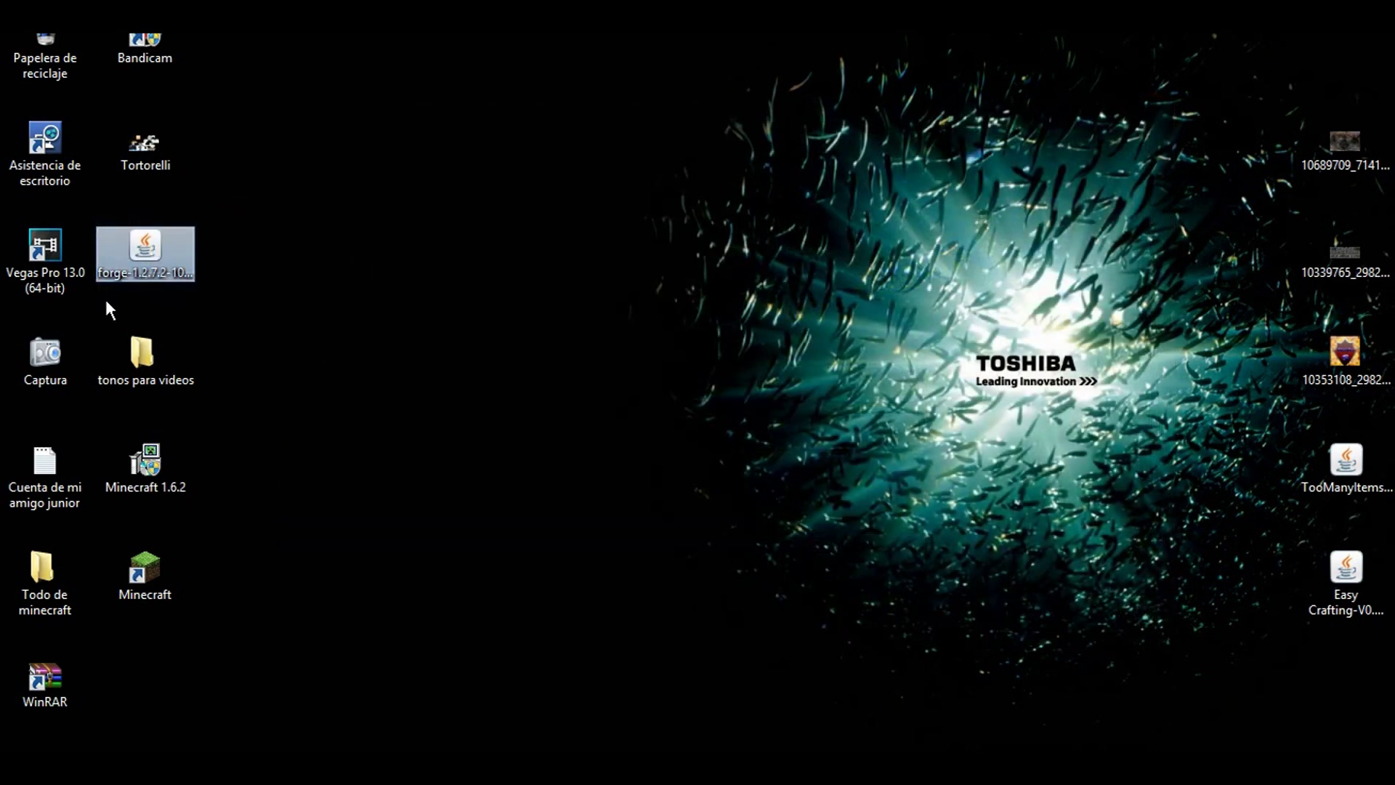
pyautogui.click(162, 260)
pyautogui.doubleClick(154, 263)
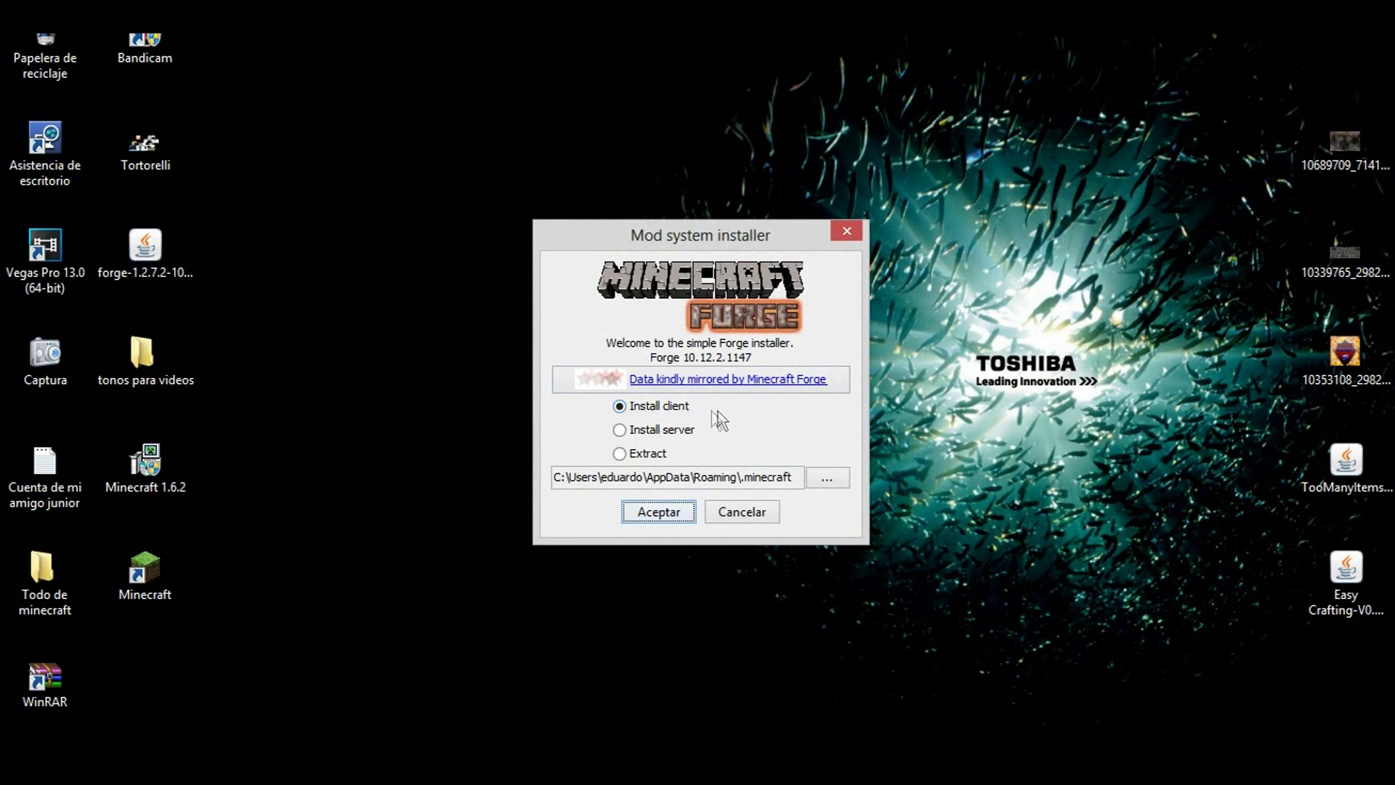
# Install the Forge client into the .minecraft folder and dismiss the completion message
pyautogui.click(670, 511)
pyautogui.moveTo(739, 330); pyautogui.dragTo(687, 226)
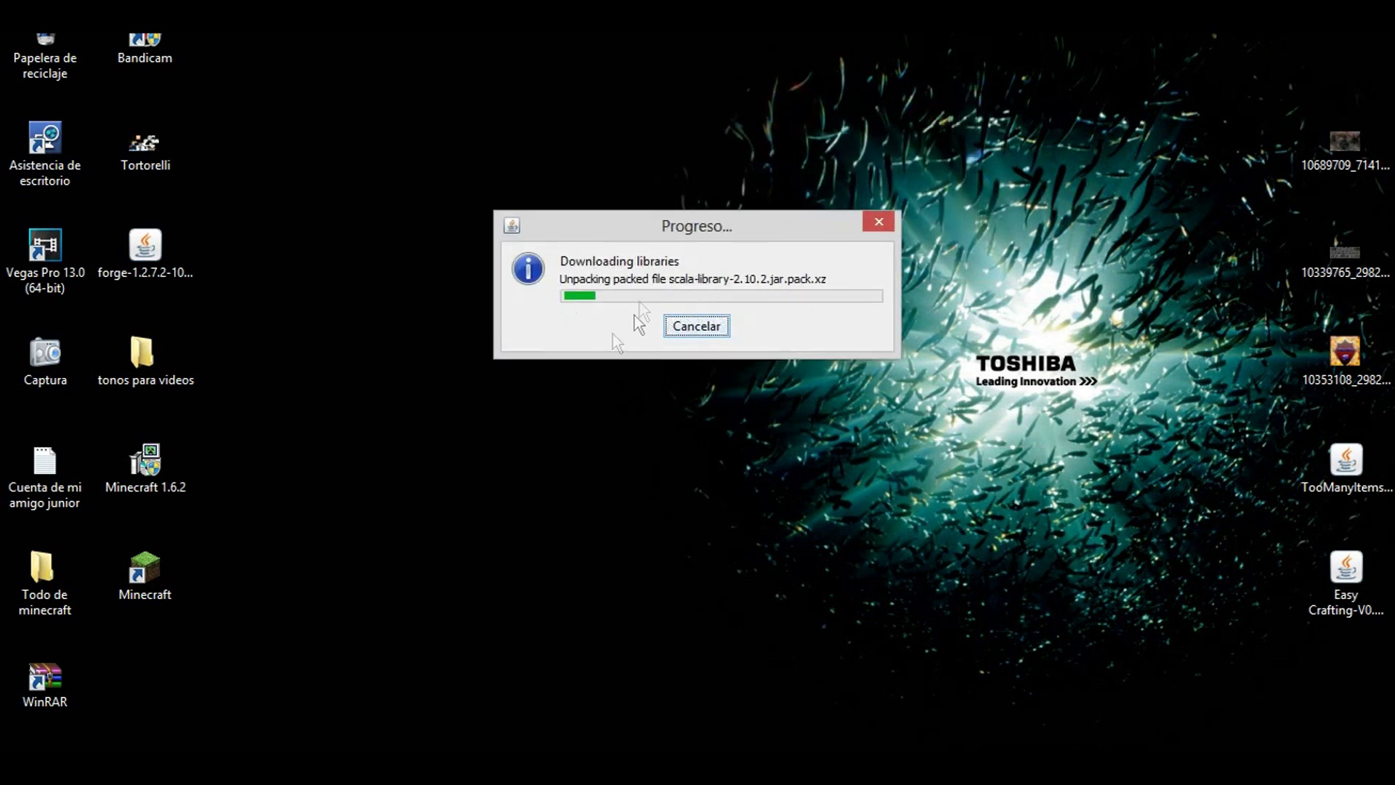
pyautogui.moveTo(696, 225); pyautogui.dragTo(804, 230)
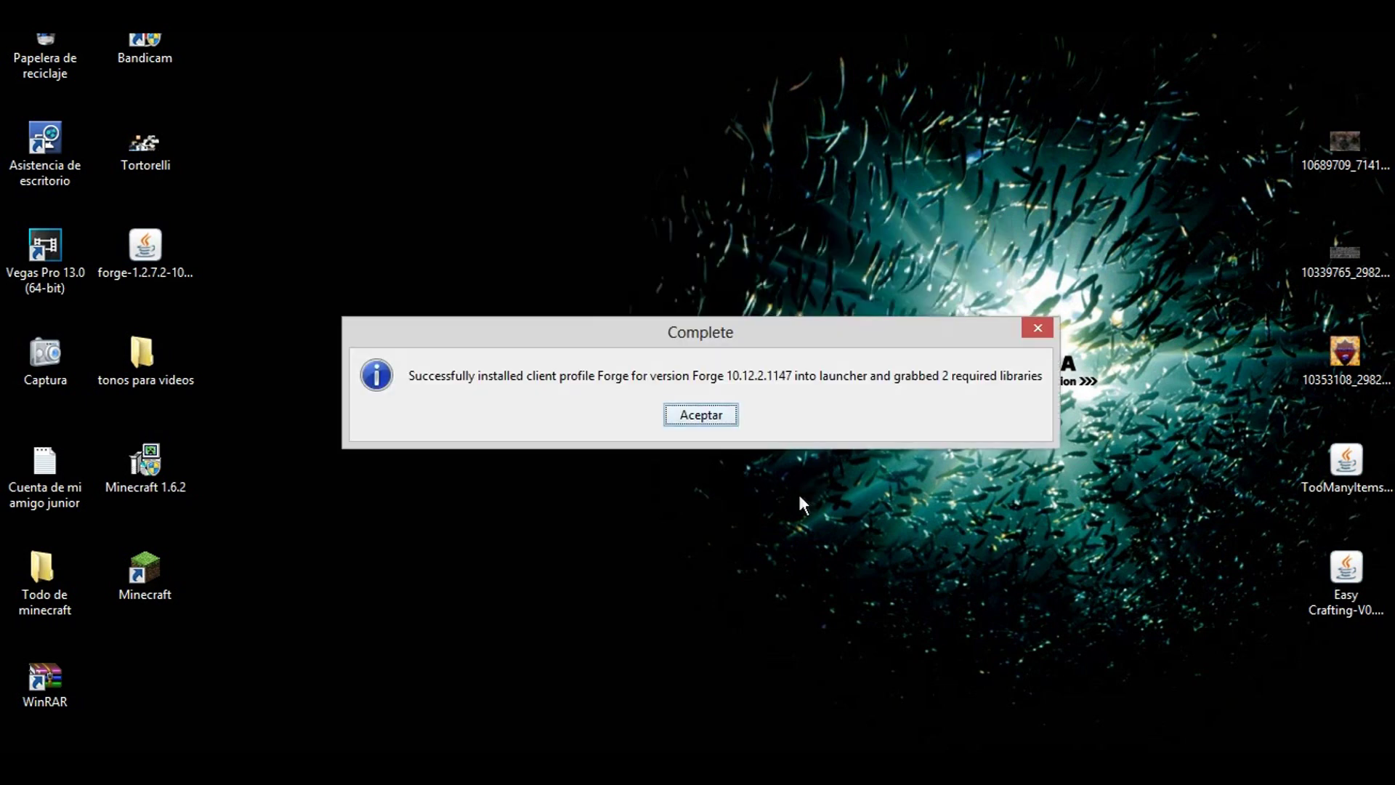
pyautogui.moveTo(846, 329); pyautogui.dragTo(803, 274)
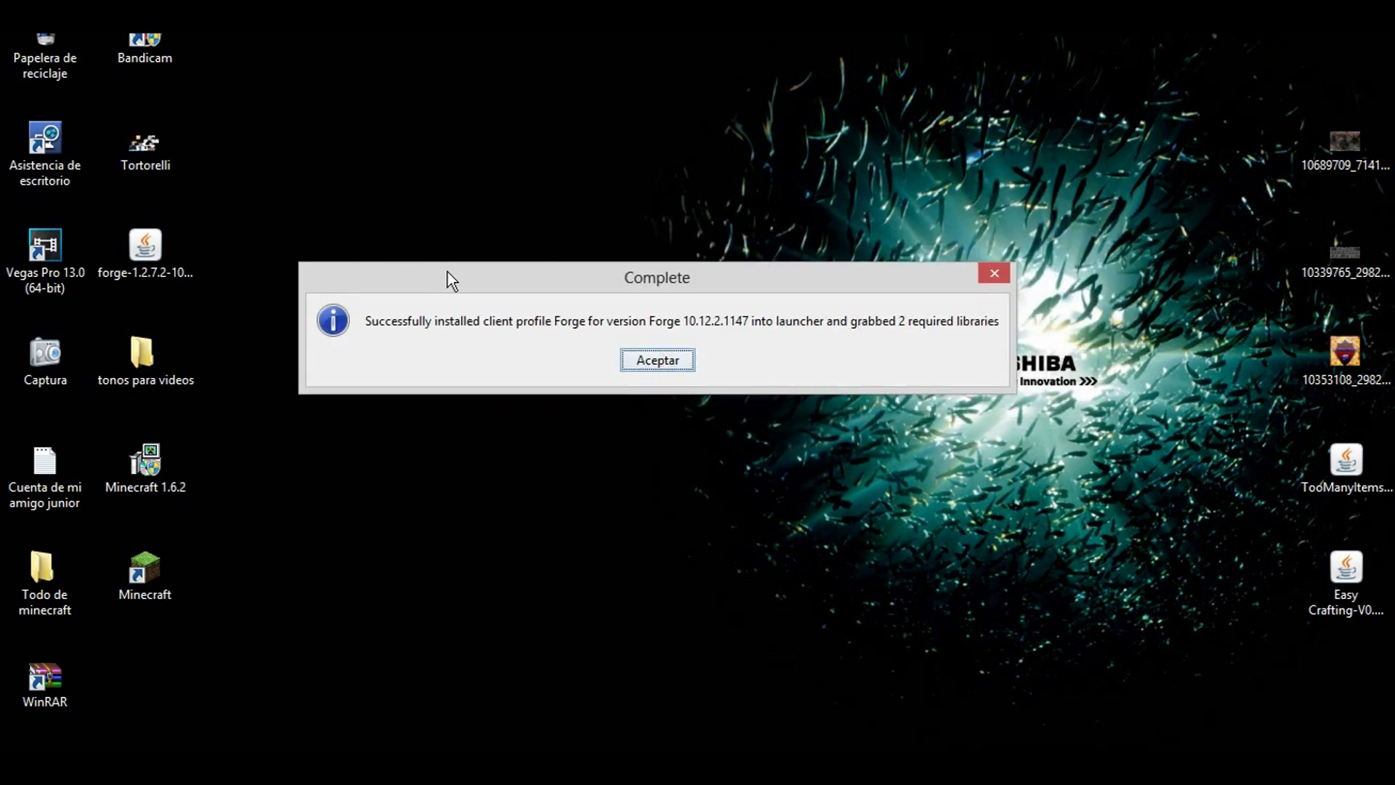
pyautogui.moveTo(448, 272); pyautogui.dragTo(491, 273)
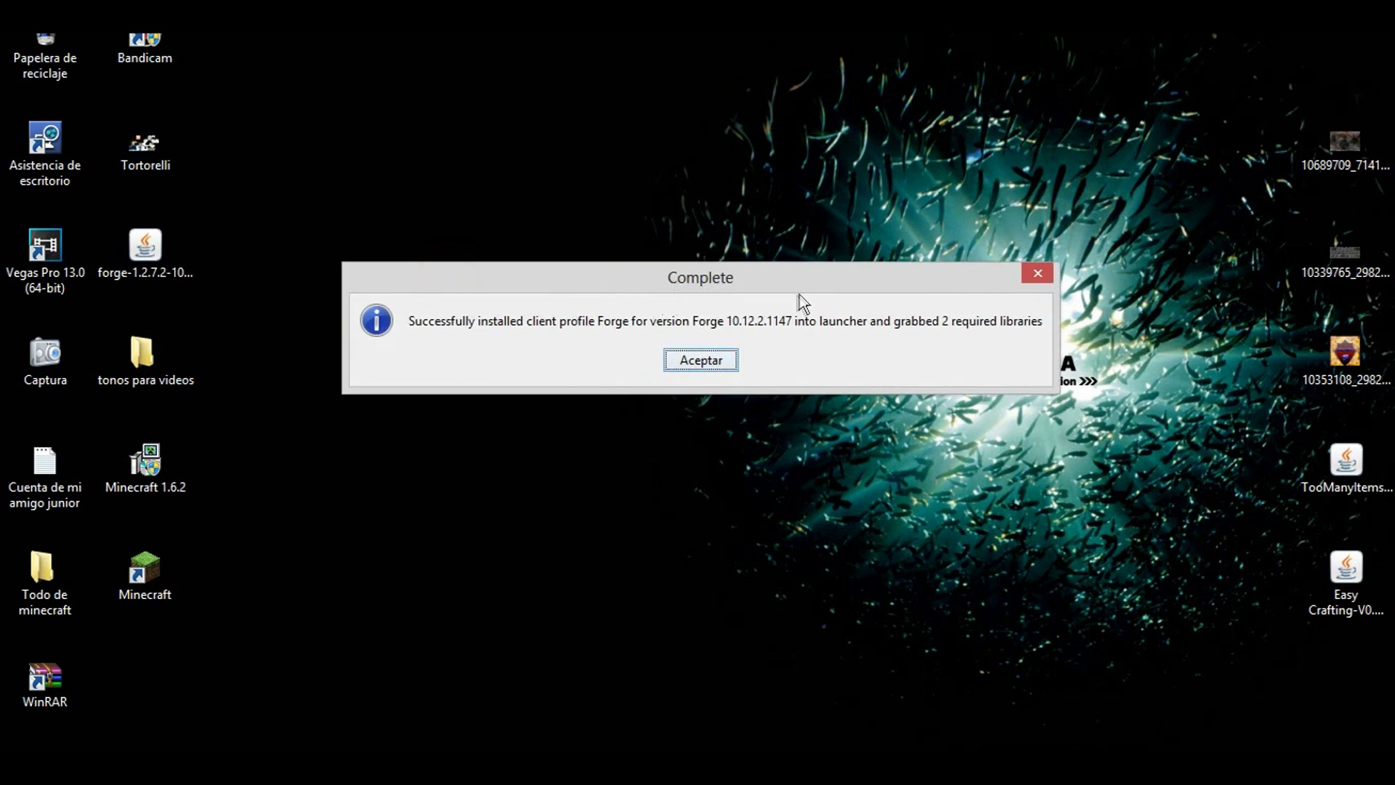
pyautogui.click(691, 359)
# Reopen the Minecraft launcher from the desktop and log in with the player's username
pyautogui.doubleClick(150, 565)
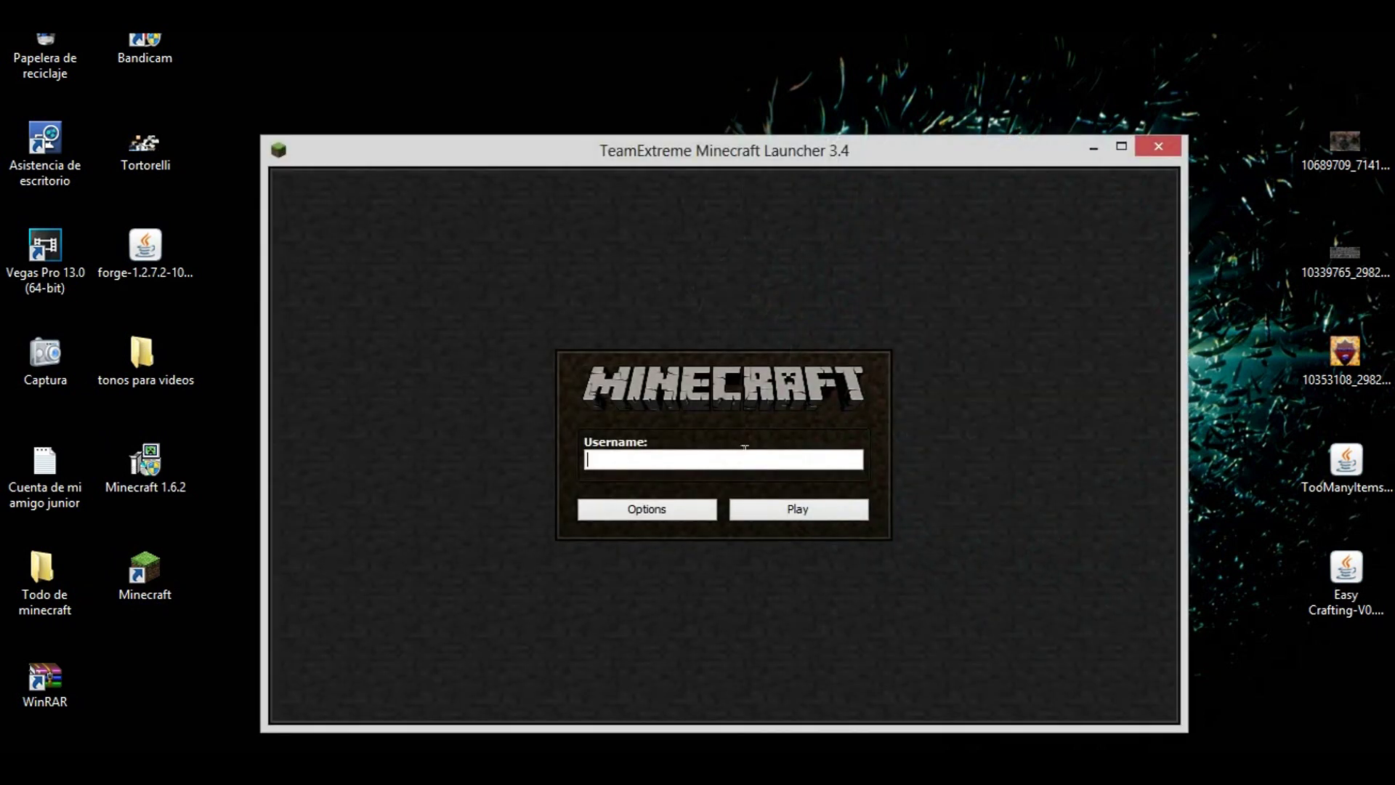
pyautogui.click(745, 454)
pyautogui.write('Tortorelli')
pyautogui.press('Return')
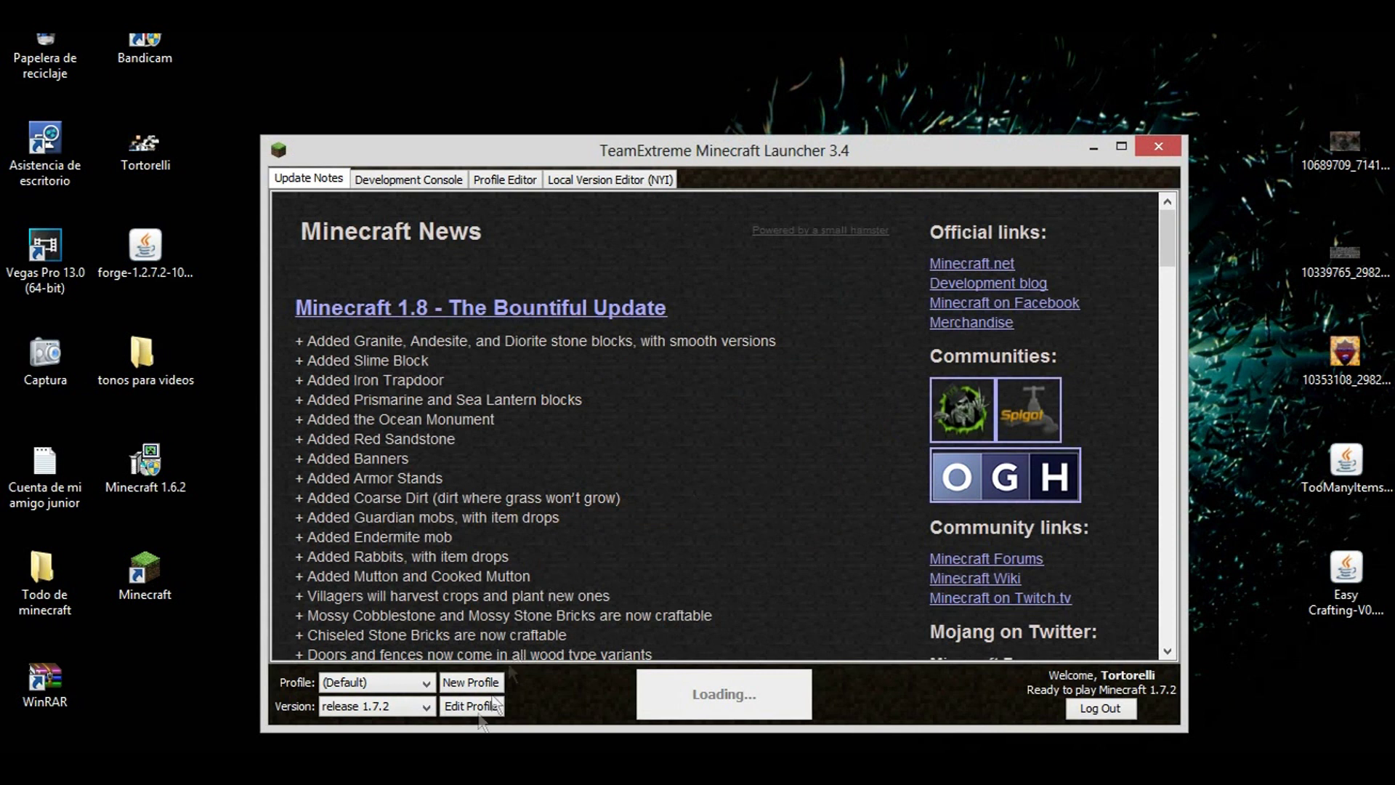
# Choose release 1.7.2-Forge10.12.2.1147 as the game version and launch it
pyautogui.click(426, 706)
pyautogui.moveTo(423, 619); pyautogui.dragTo(424, 669)
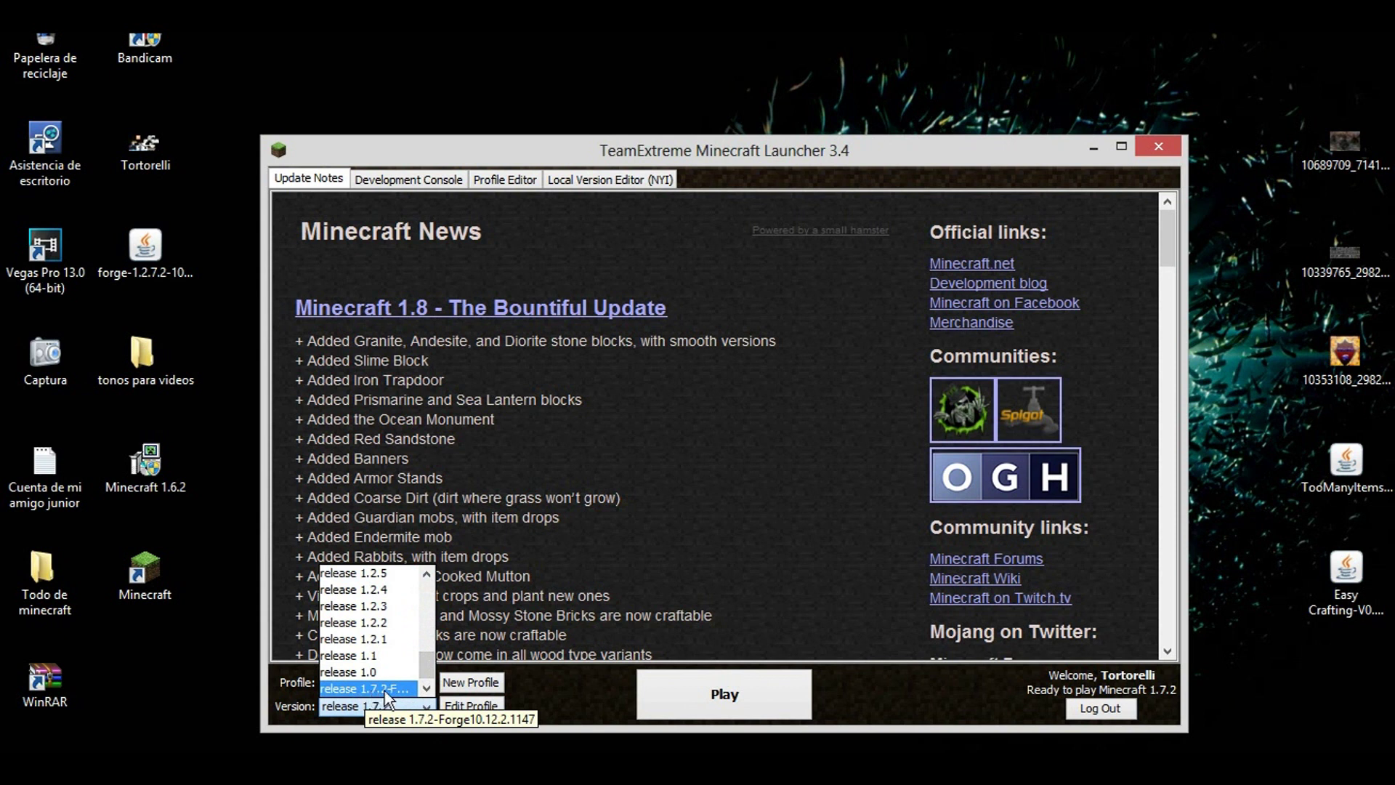
pyautogui.click(390, 690)
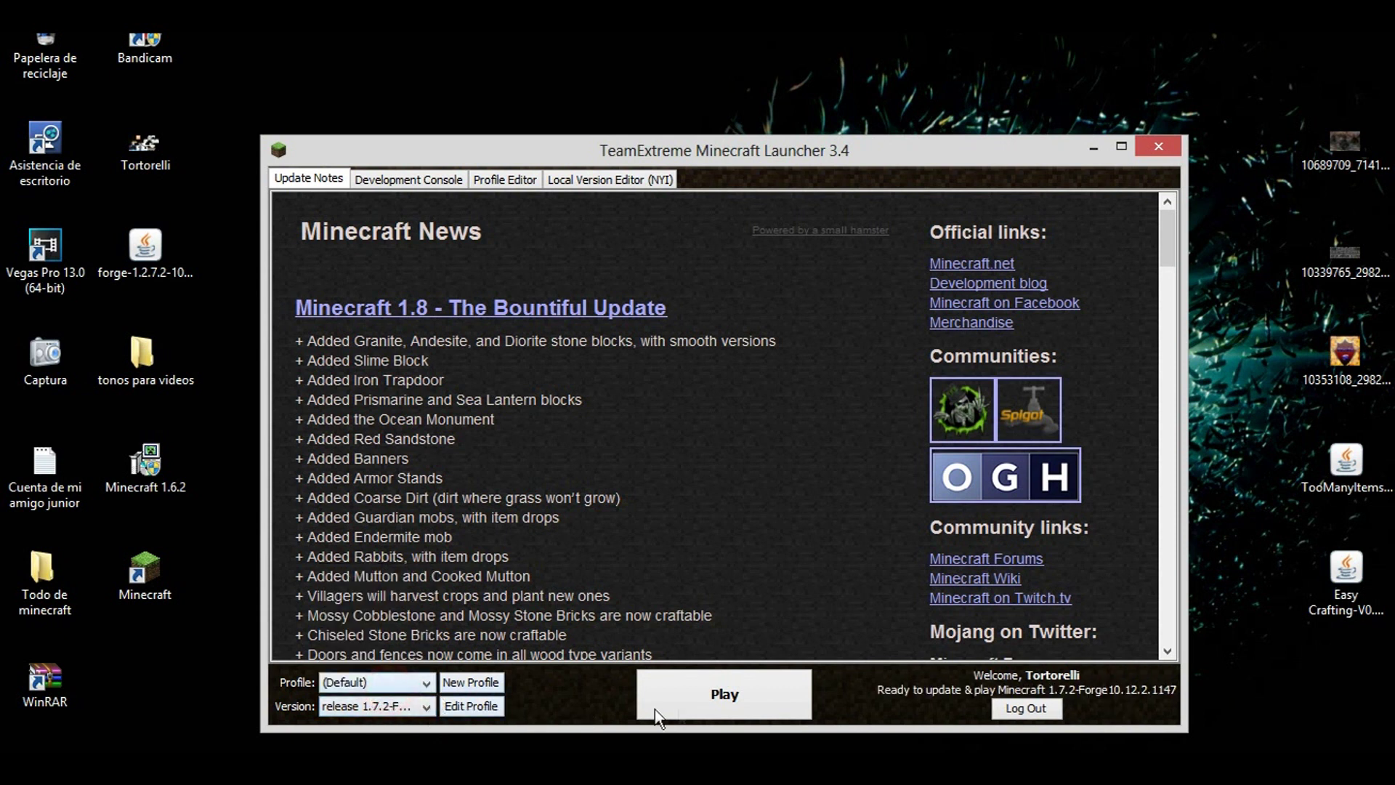
pyautogui.click(770, 710)
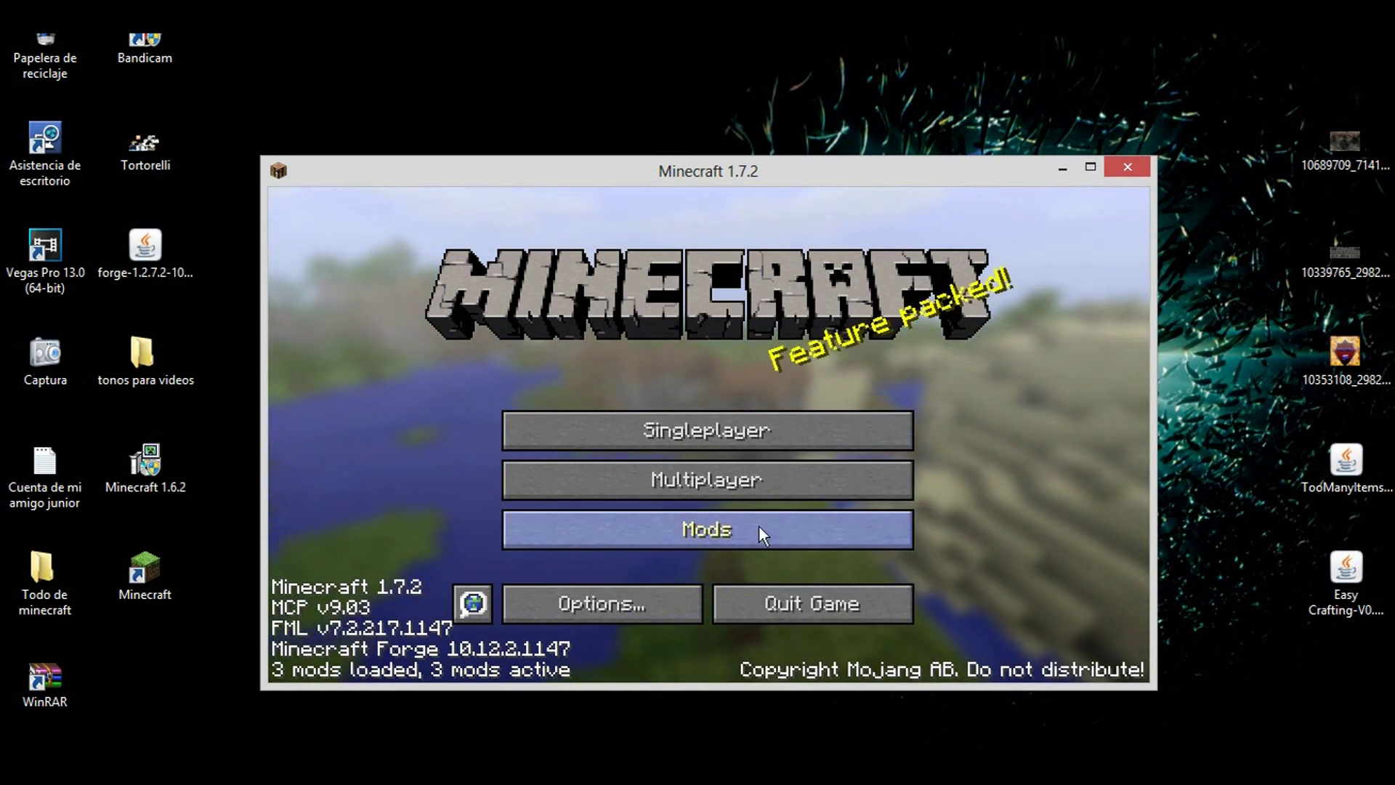
# View the mods list and the game options, returning to the main menu
pyautogui.click(717, 531)
pyautogui.click(756, 610)
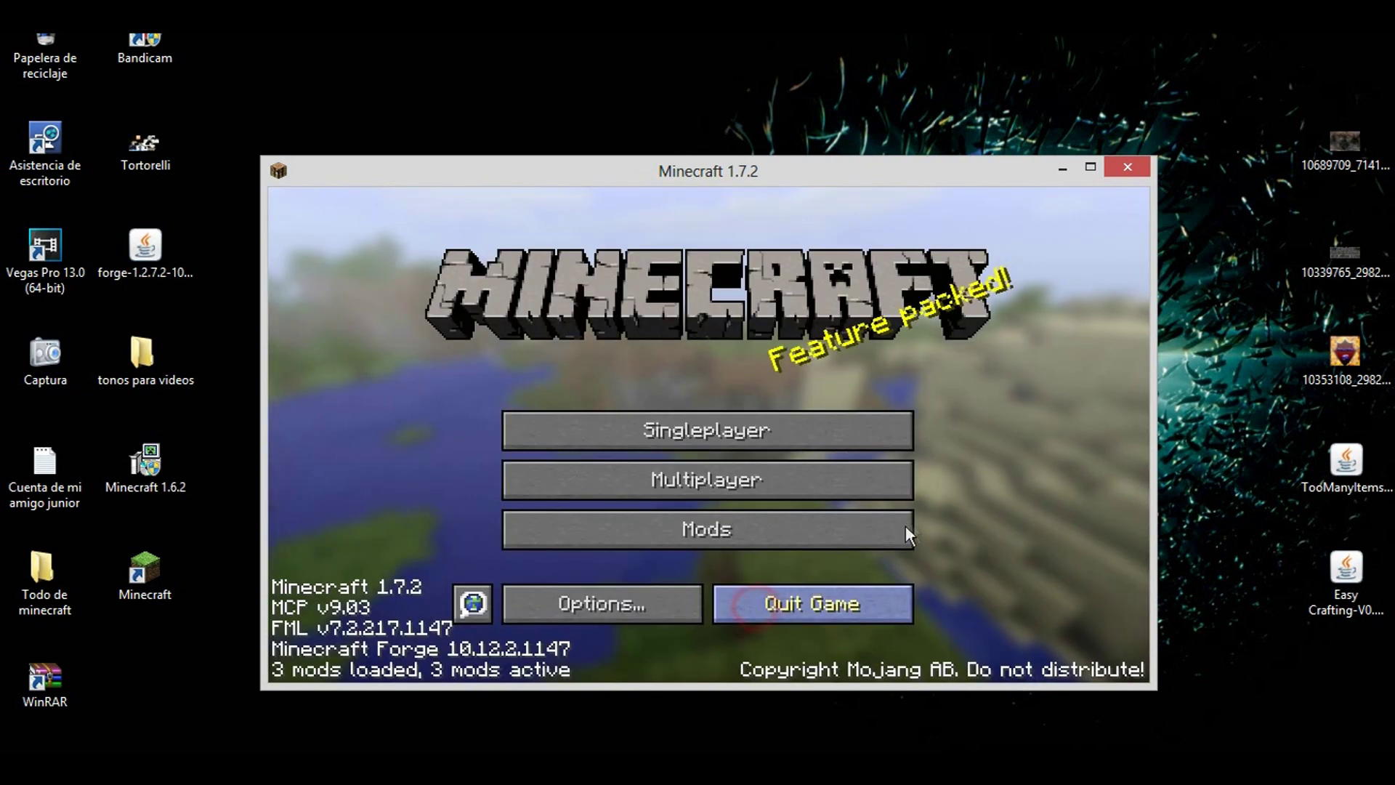
pyautogui.click(608, 603)
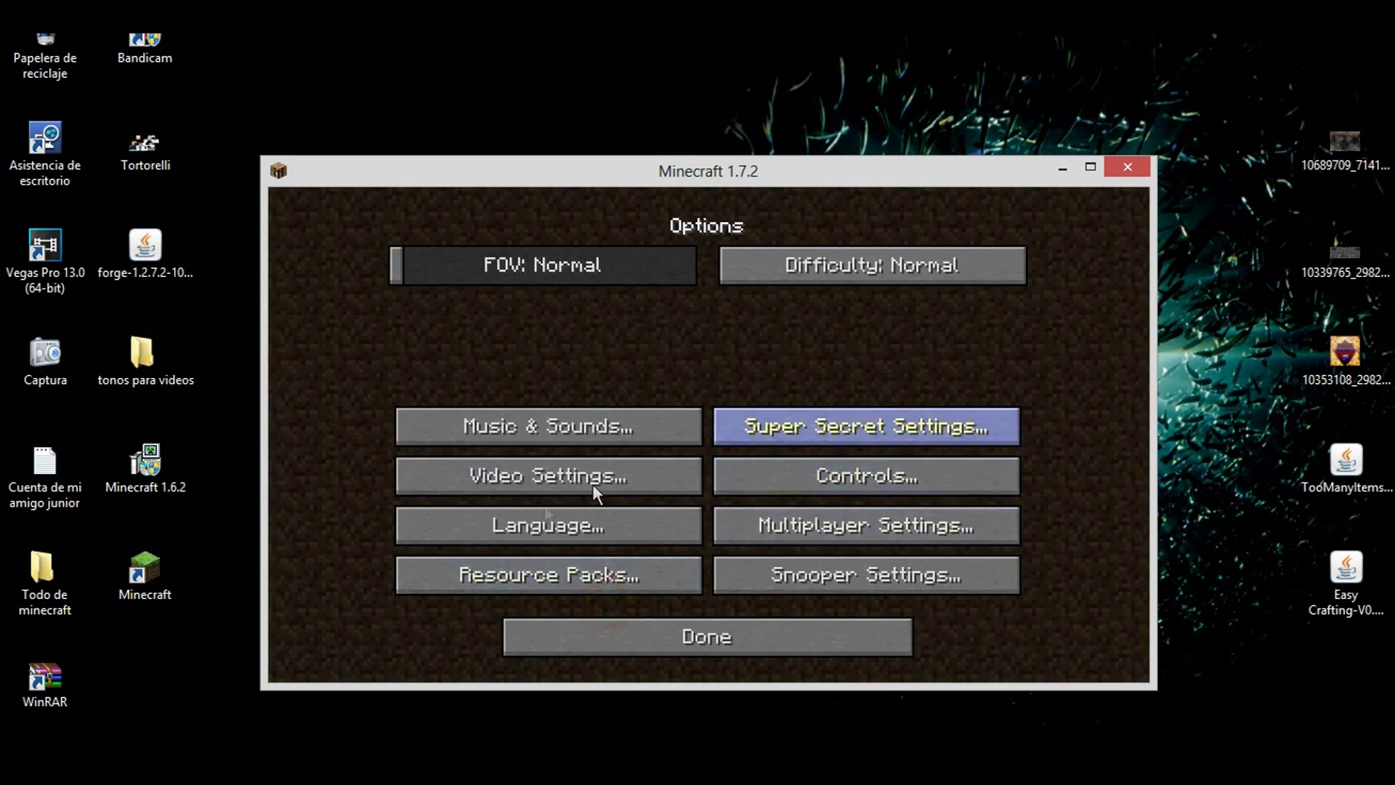
pyautogui.click(663, 636)
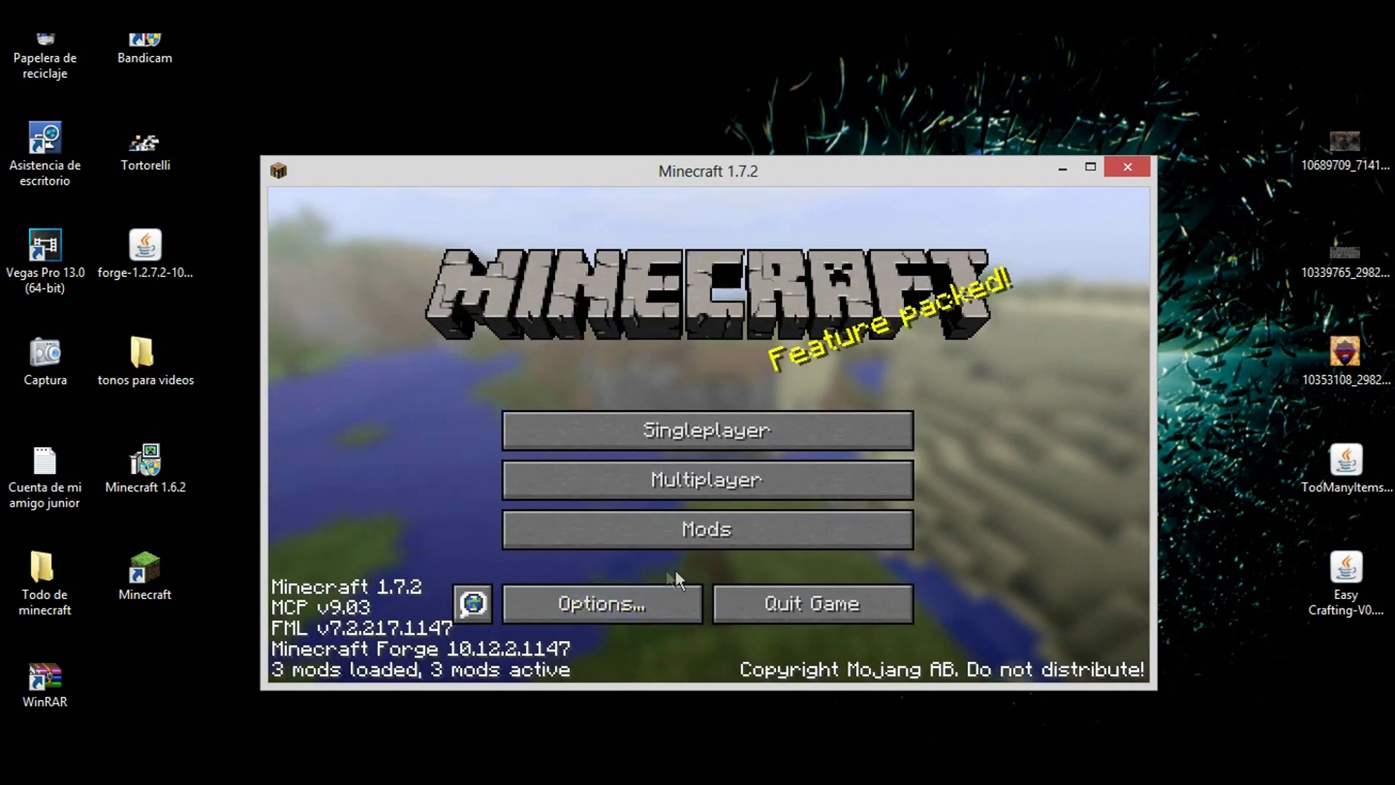
# Set the game language to Español (España) and return to the main menu
pyautogui.click(649, 602)
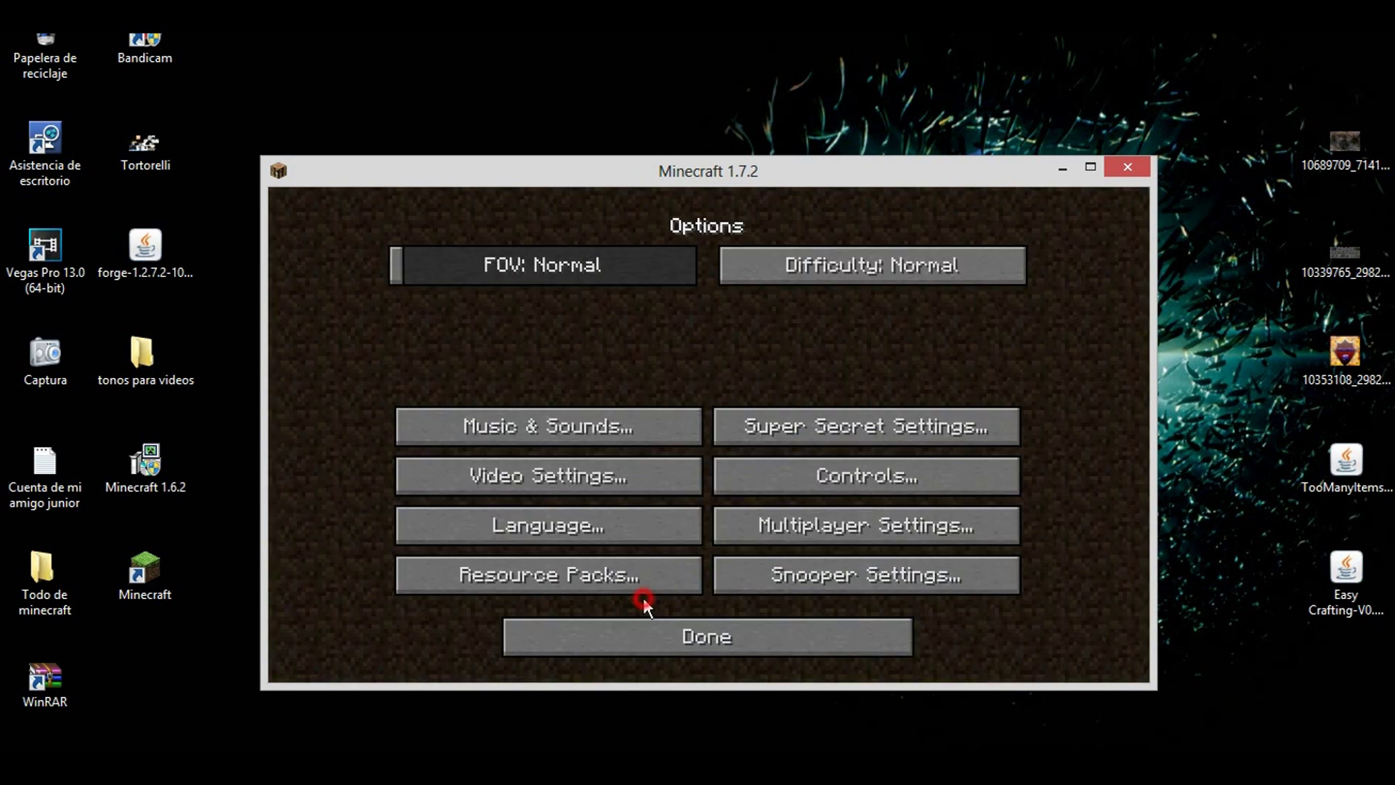
pyautogui.click(593, 538)
pyautogui.moveTo(971, 291); pyautogui.dragTo(965, 334)
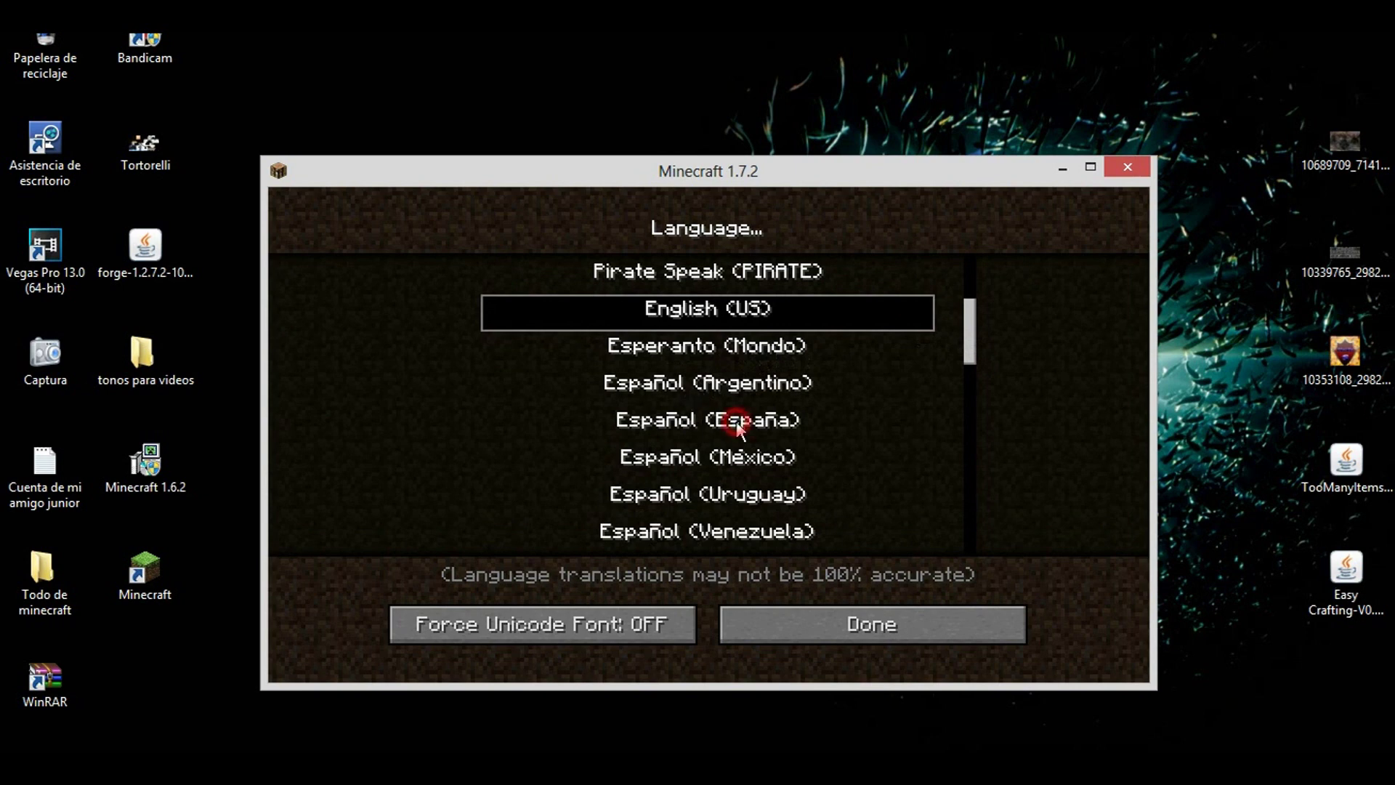
pyautogui.click(708, 420)
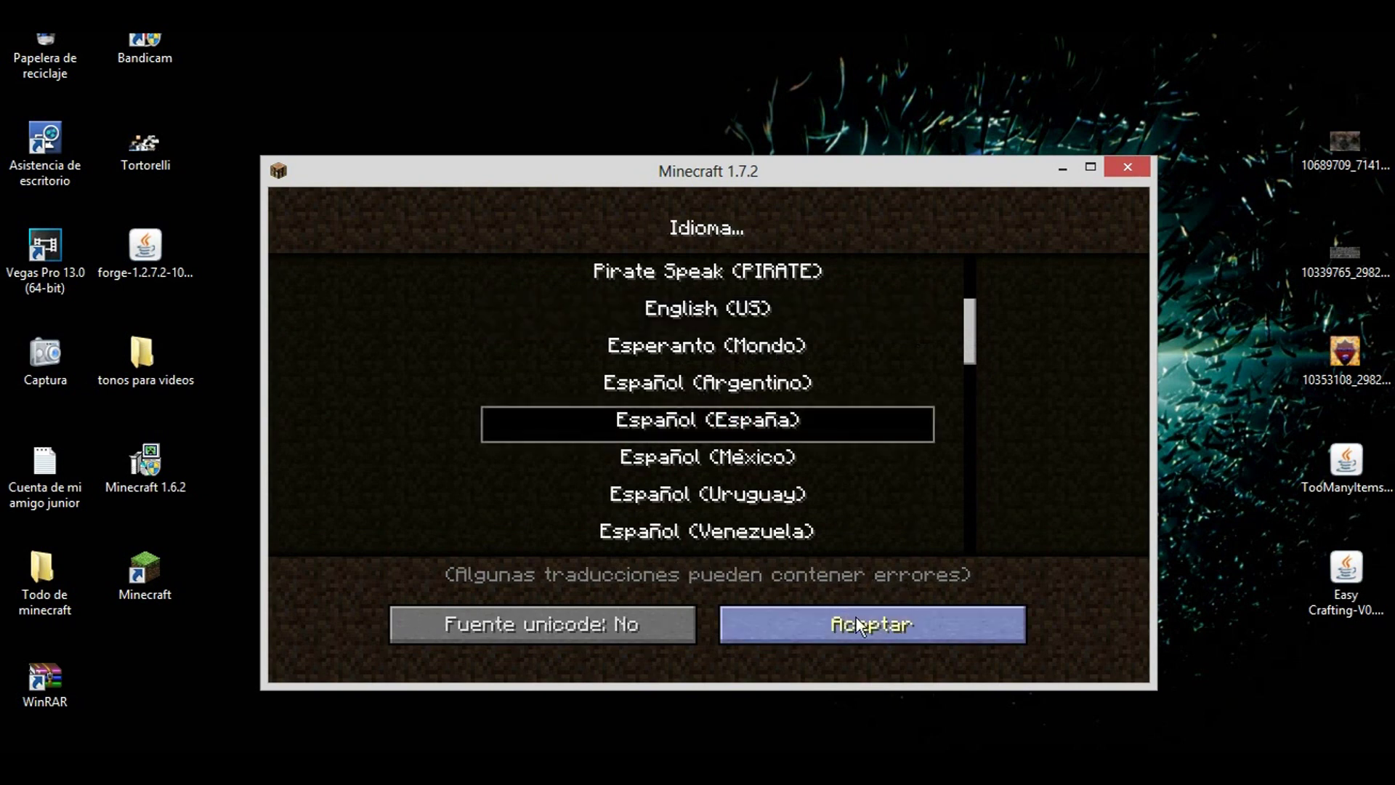
pyautogui.click(858, 622)
pyautogui.click(642, 630)
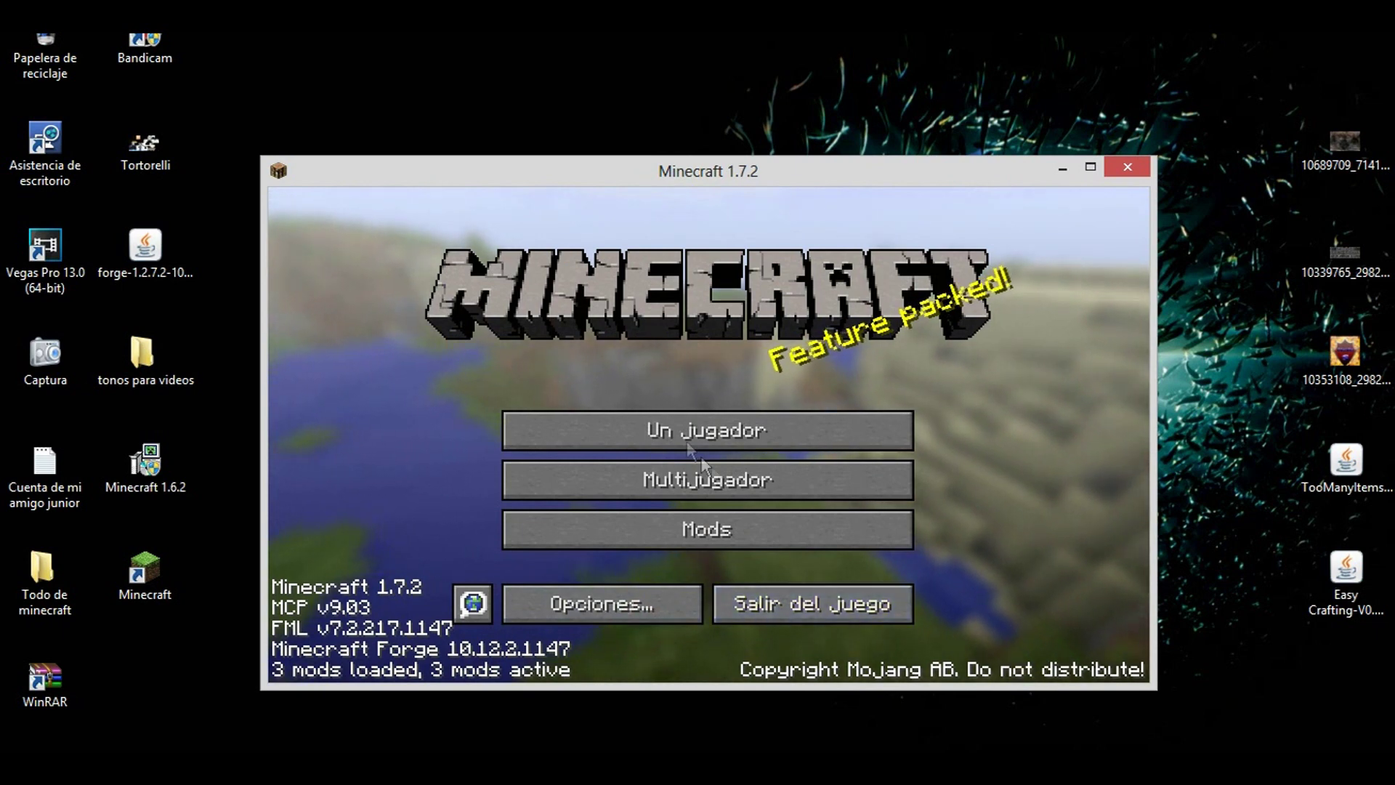
# Quit the game and go to the .minecraft folder from the file location of the desktop's Minecraft shortcut
pyautogui.click(851, 609)
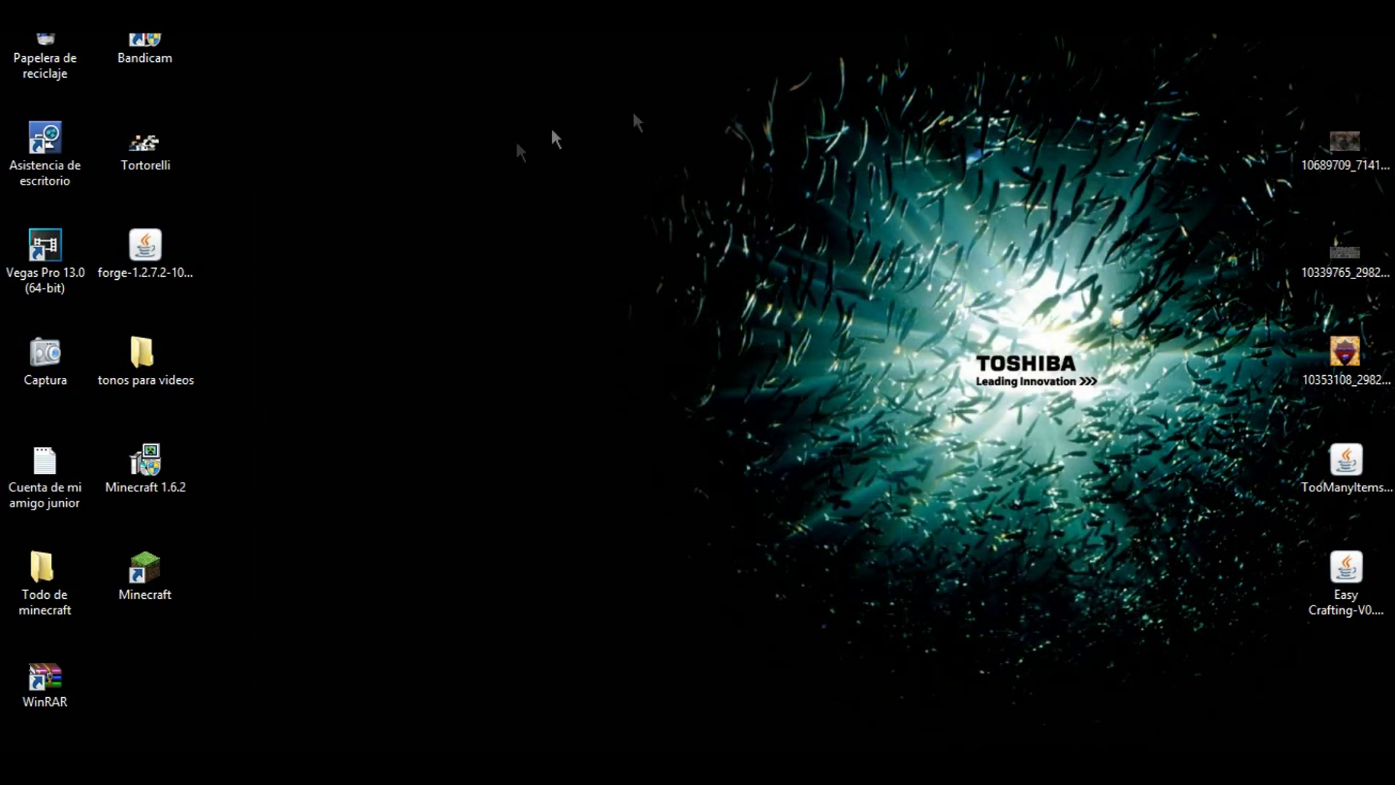
pyautogui.rightClick(147, 569)
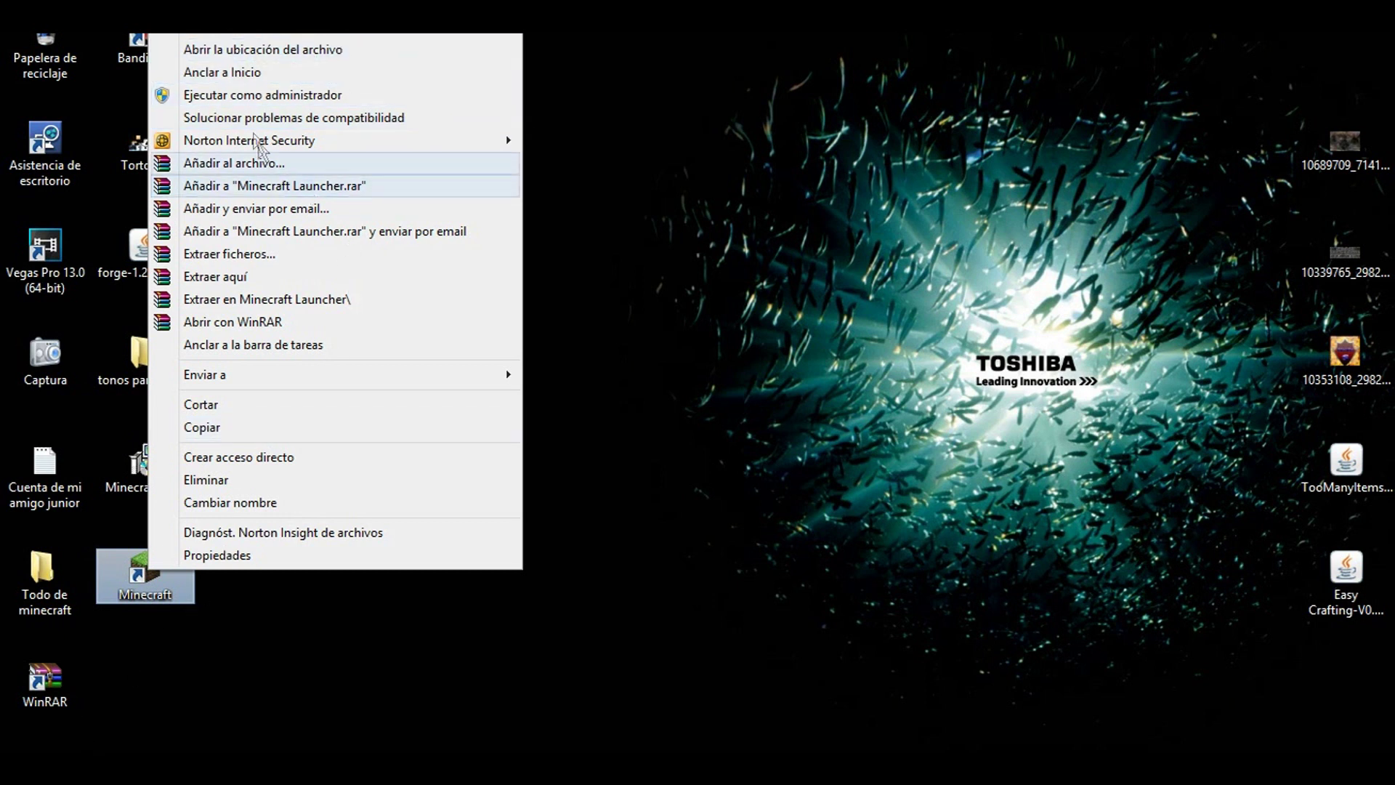
pyautogui.click(298, 51)
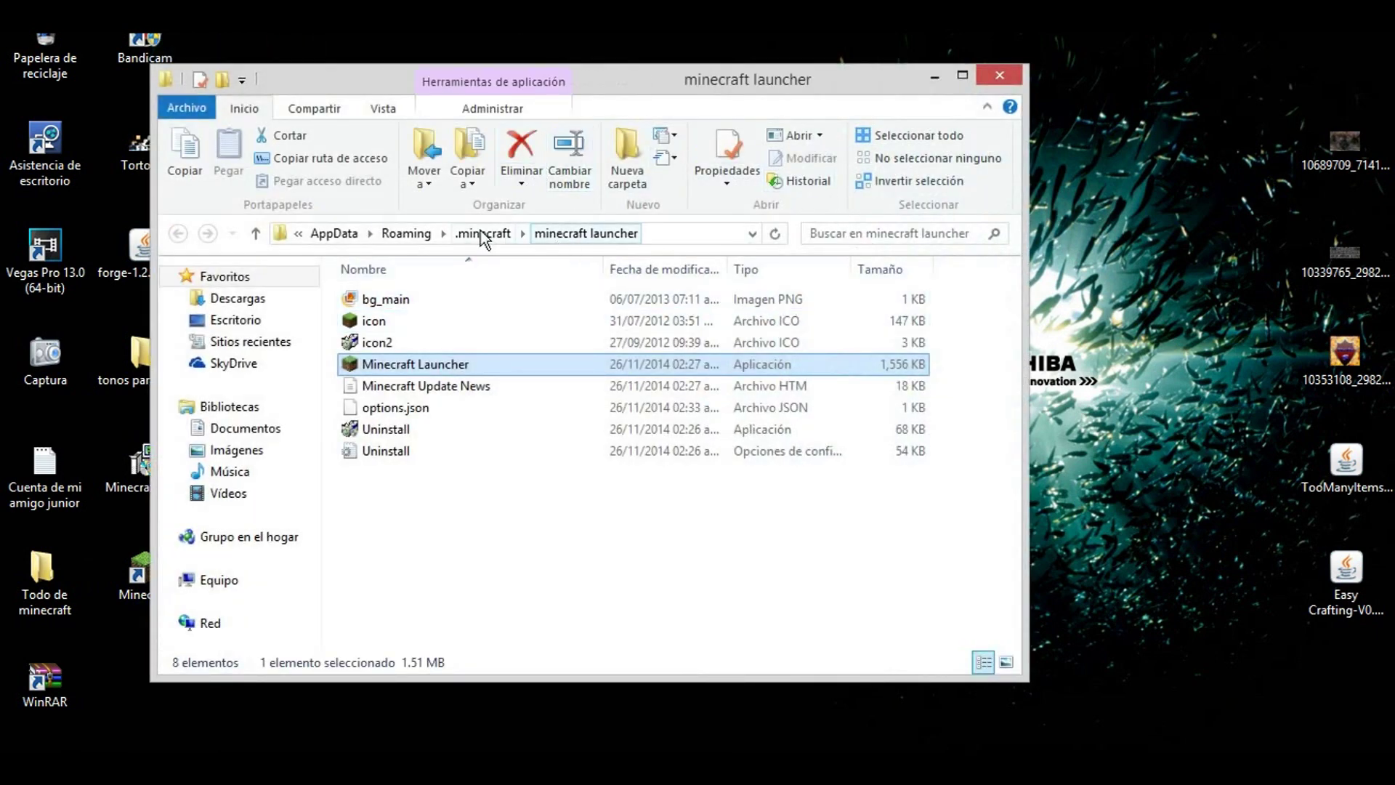
pyautogui.click(483, 239)
pyautogui.moveTo(672, 80); pyautogui.dragTo(803, 56)
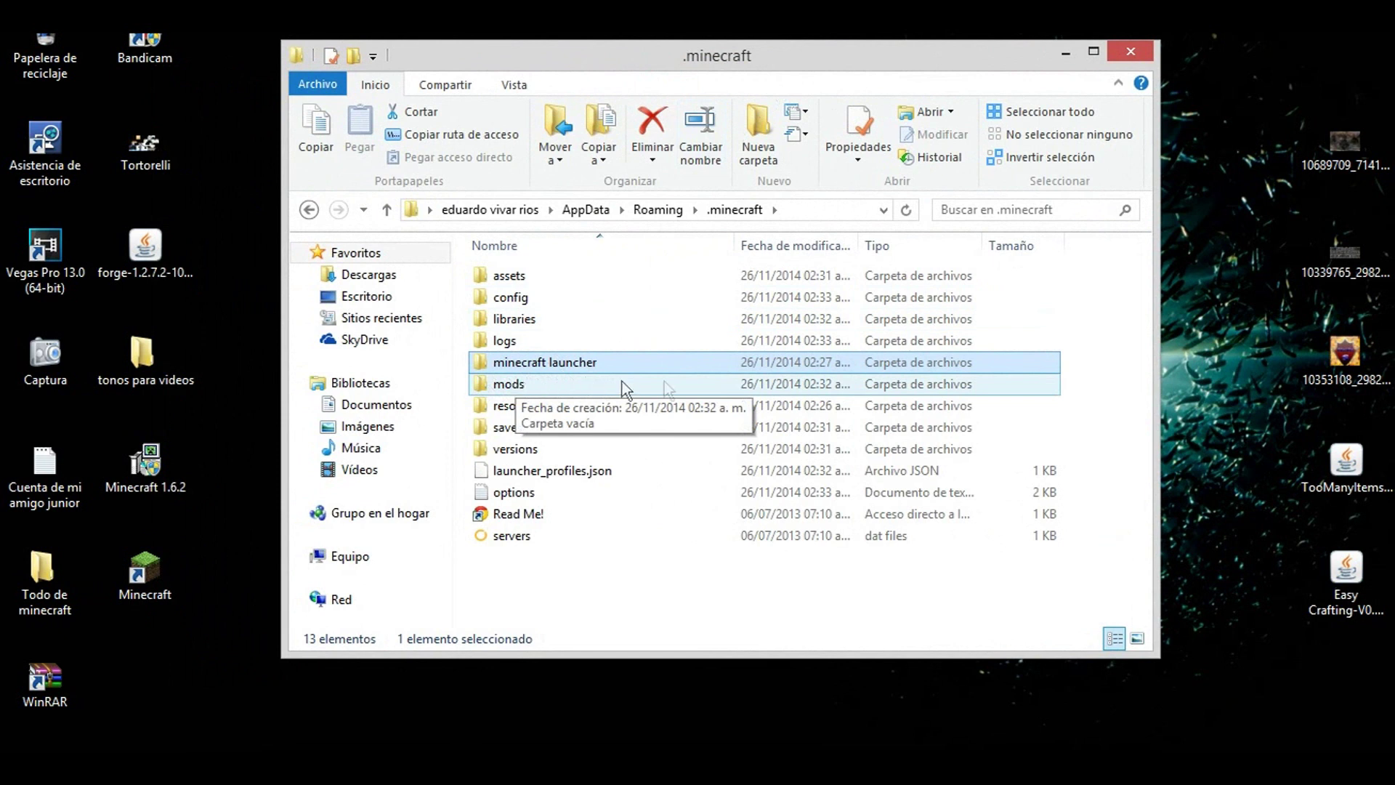
pyautogui.rightClick(629, 581)
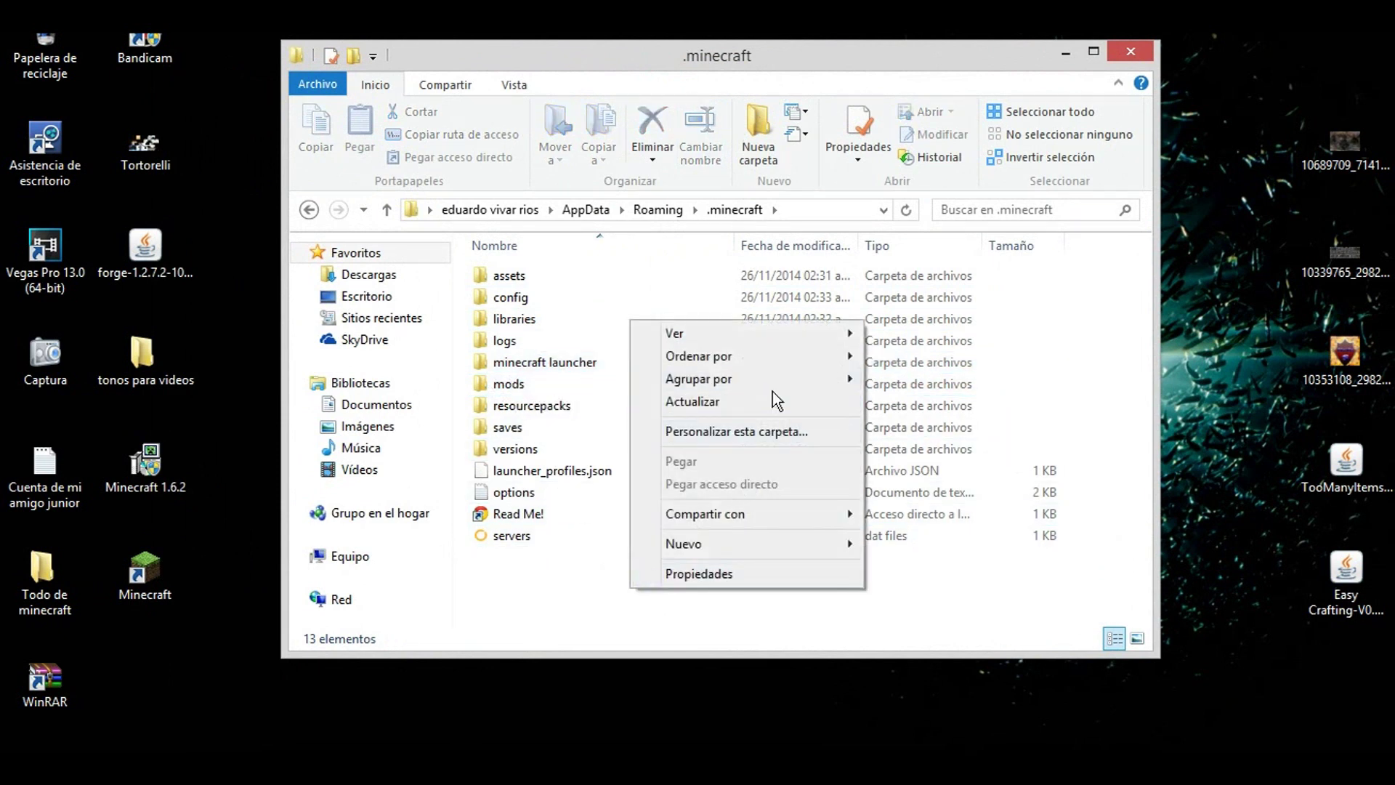
pyautogui.moveTo(793, 550)
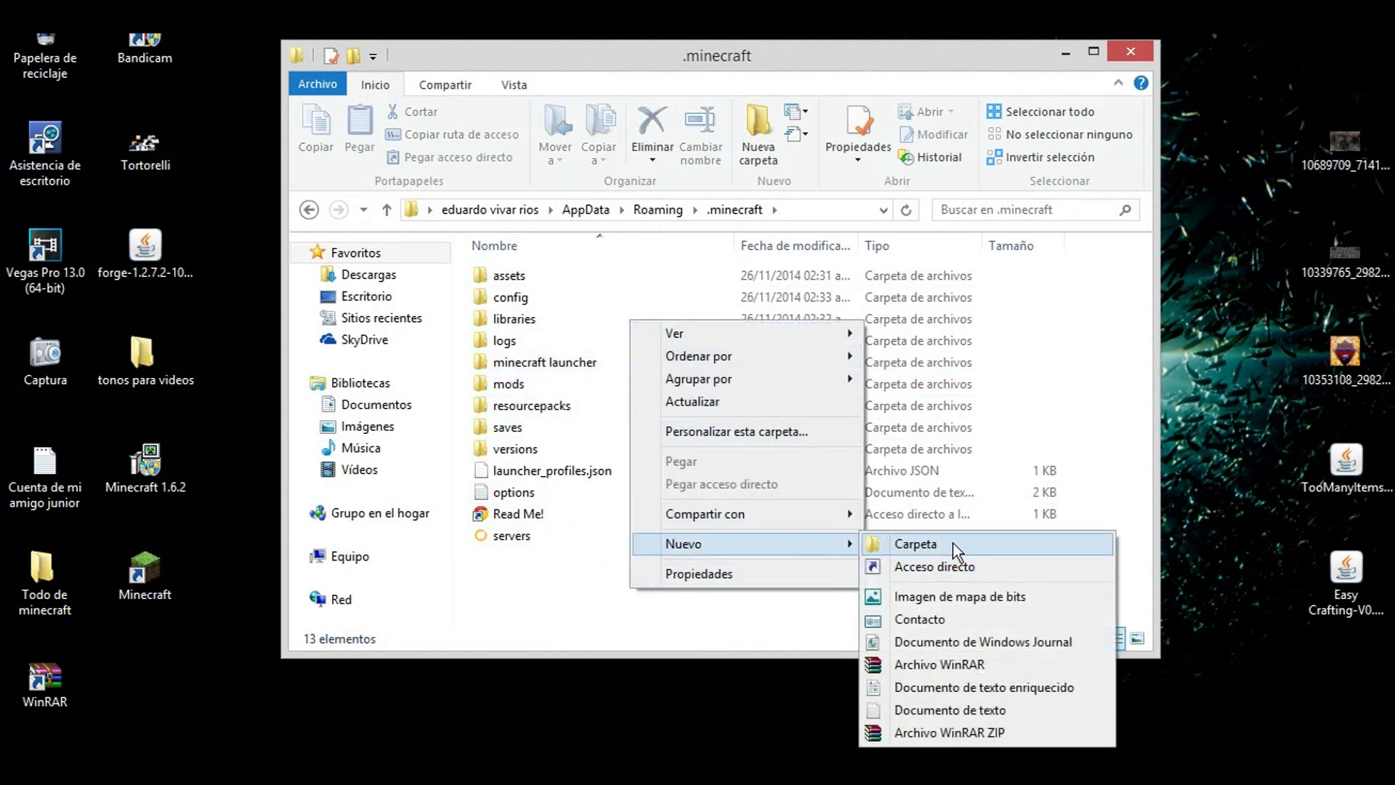
pyautogui.click(587, 587)
# Open the mods folder in .minecraft and, in a separate window, the mods folder inside Todo de minecraft
pyautogui.doubleClick(569, 386)
pyautogui.moveTo(630, 56); pyautogui.dragTo(819, 75)
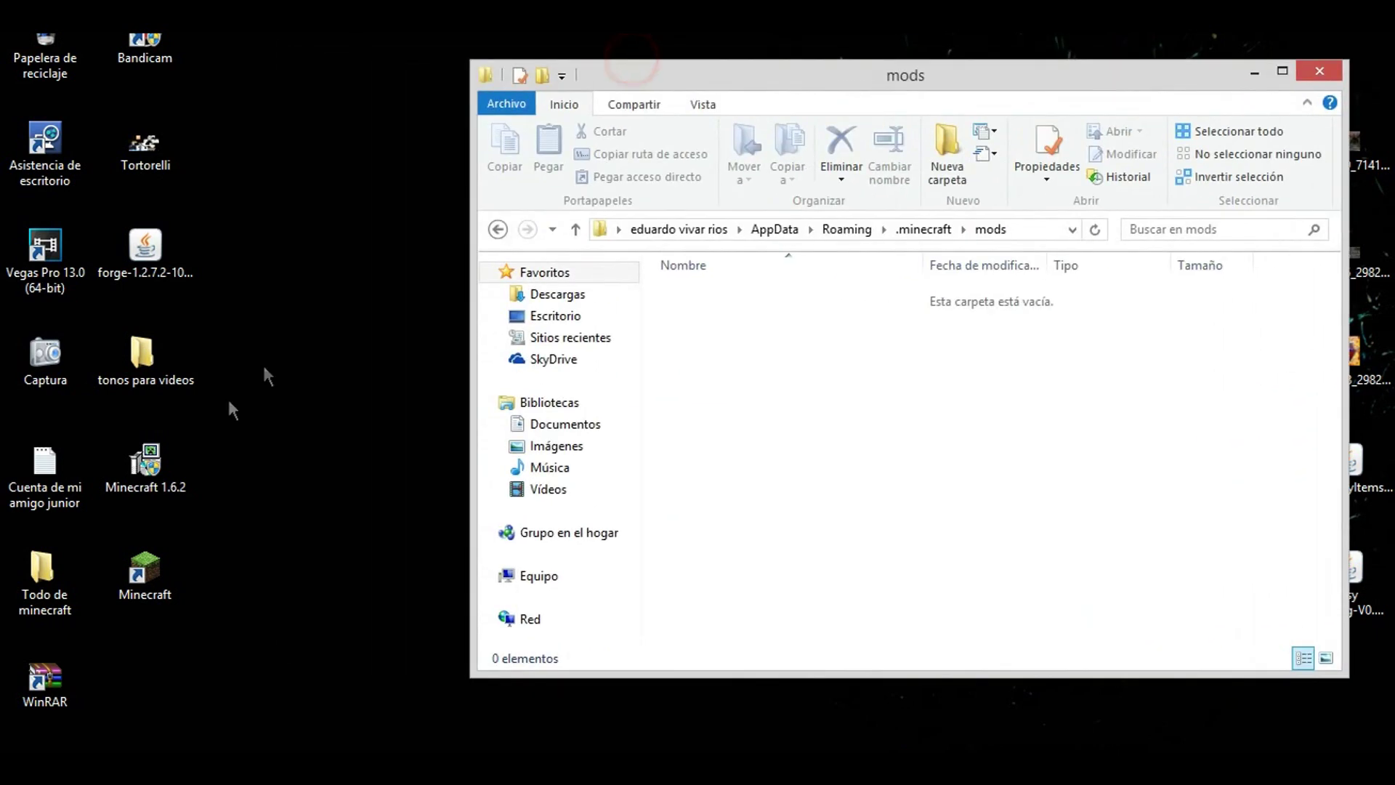
pyautogui.doubleClick(41, 571)
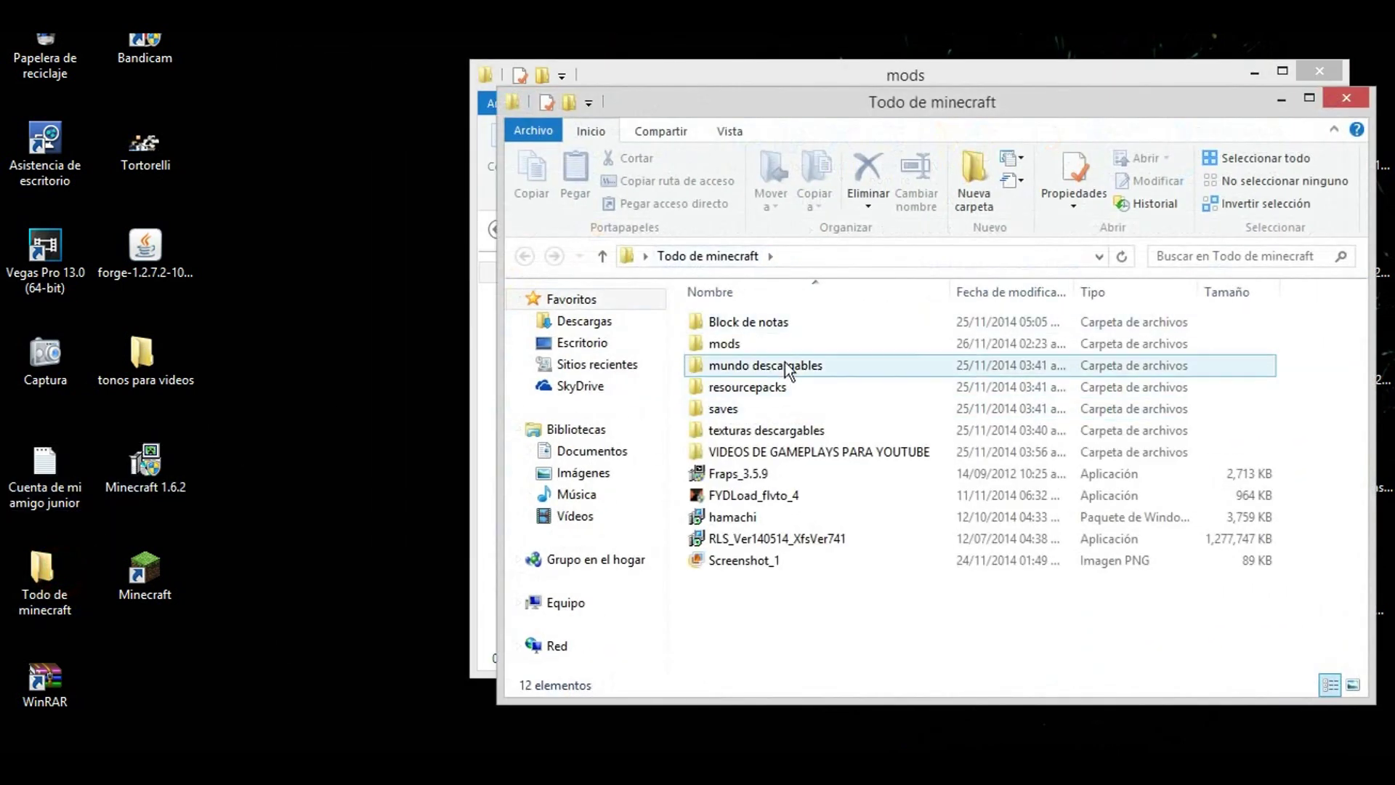
pyautogui.doubleClick(782, 344)
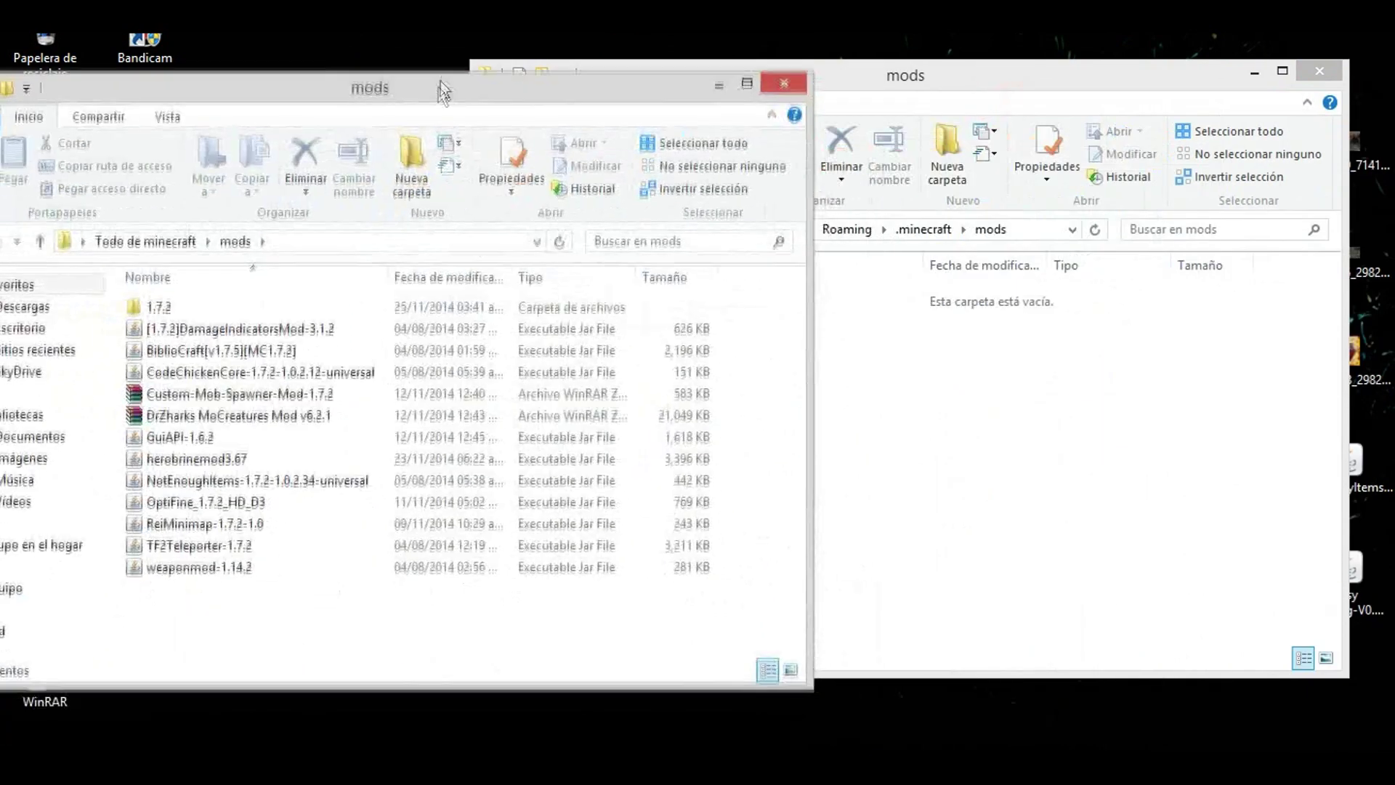